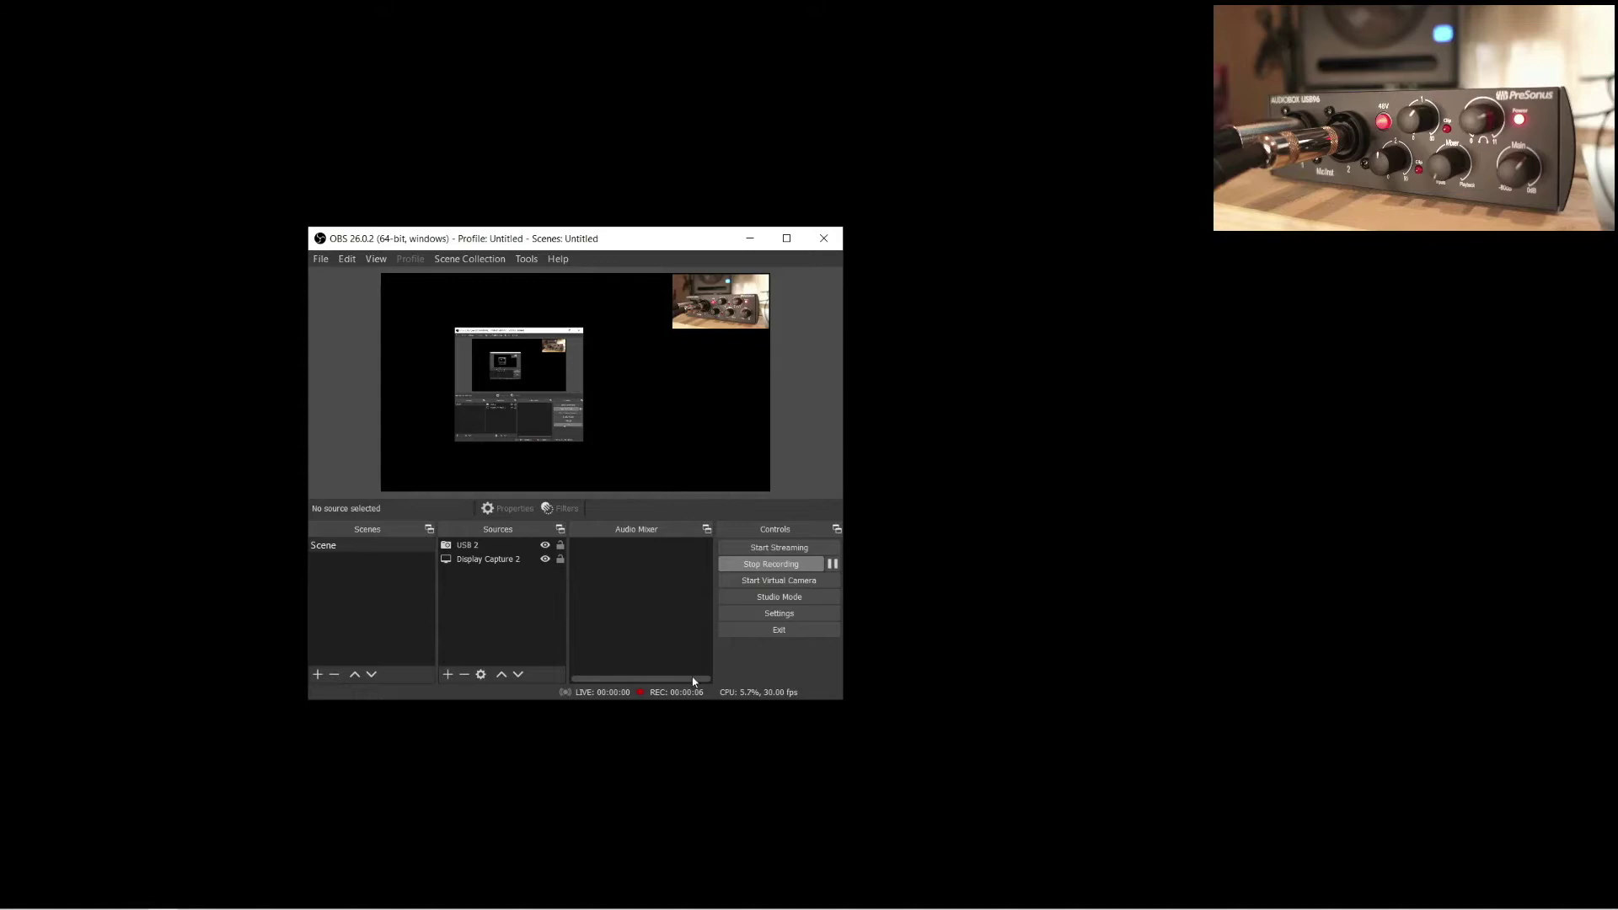
Create an Audio Input Capture source with its device set to Line (AudioBox USB 96)
{"action": "left_click", "coordinate": [447, 674]}
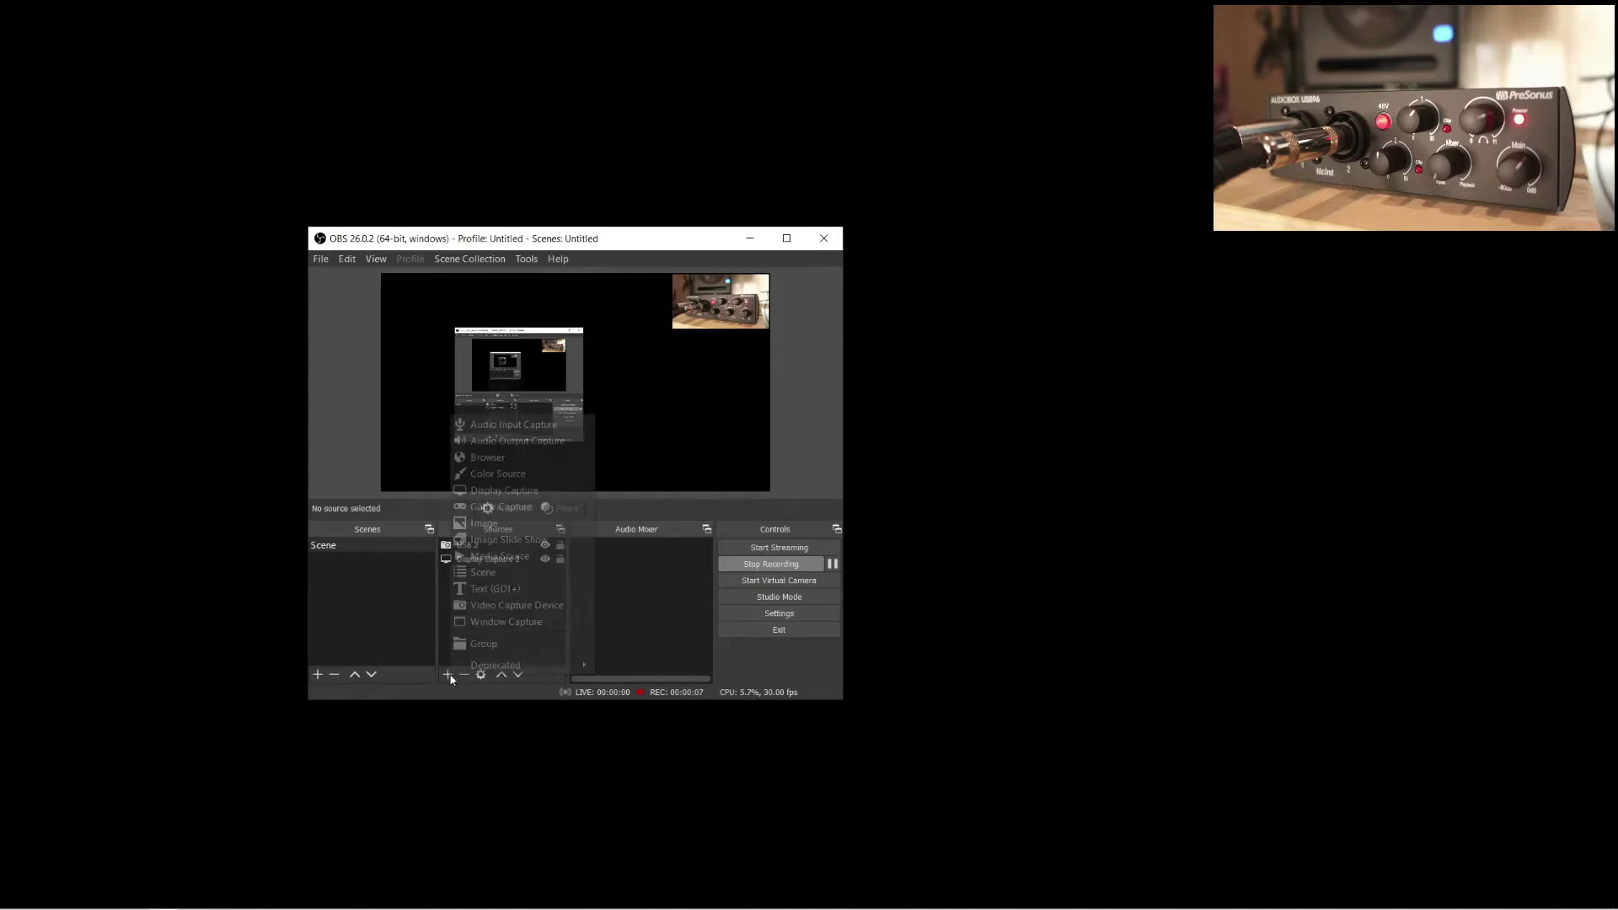
{"action": "left_click", "coordinate": [477, 432]}
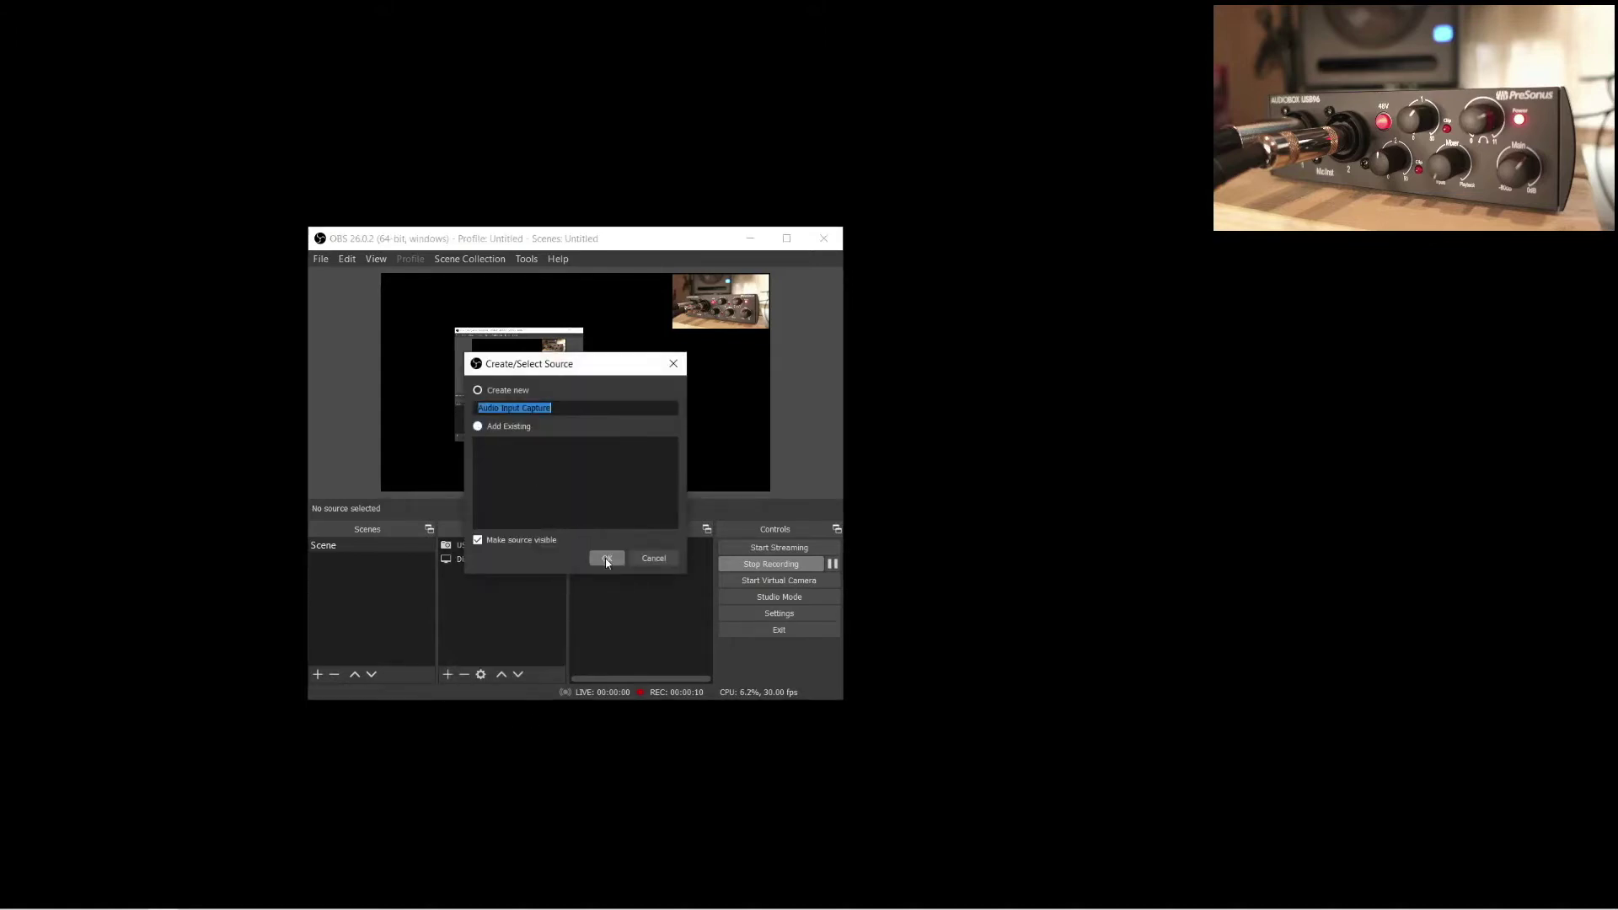
{"action": "left_click", "coordinate": [607, 558]}
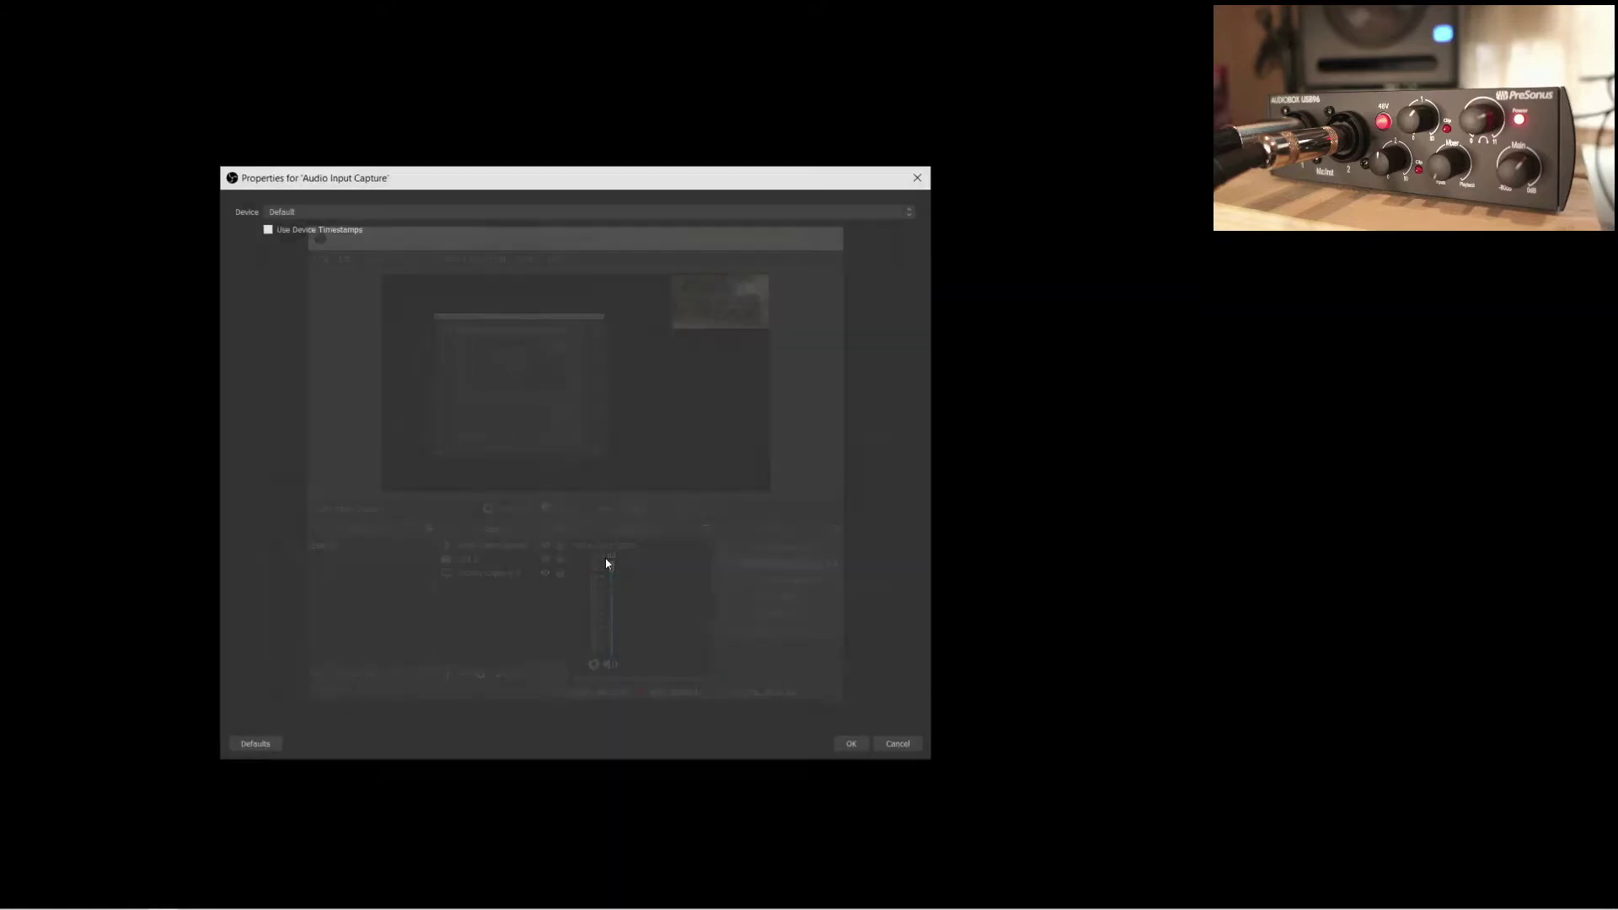
{"action": "left_click", "coordinate": [909, 211]}
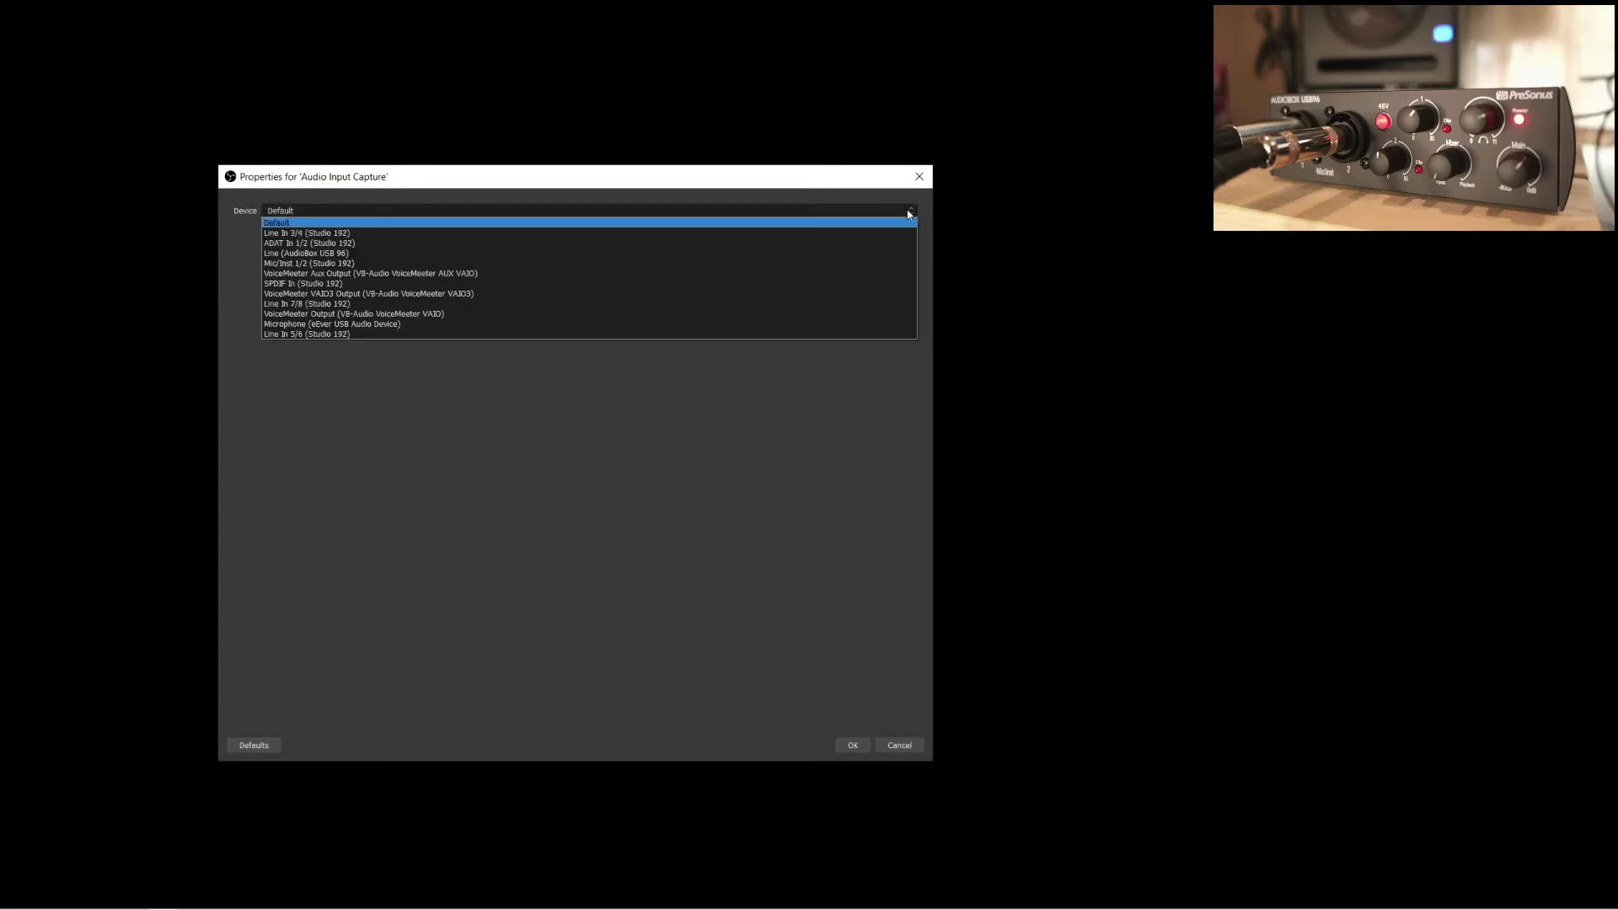
{"action": "left_click", "coordinate": [346, 254]}
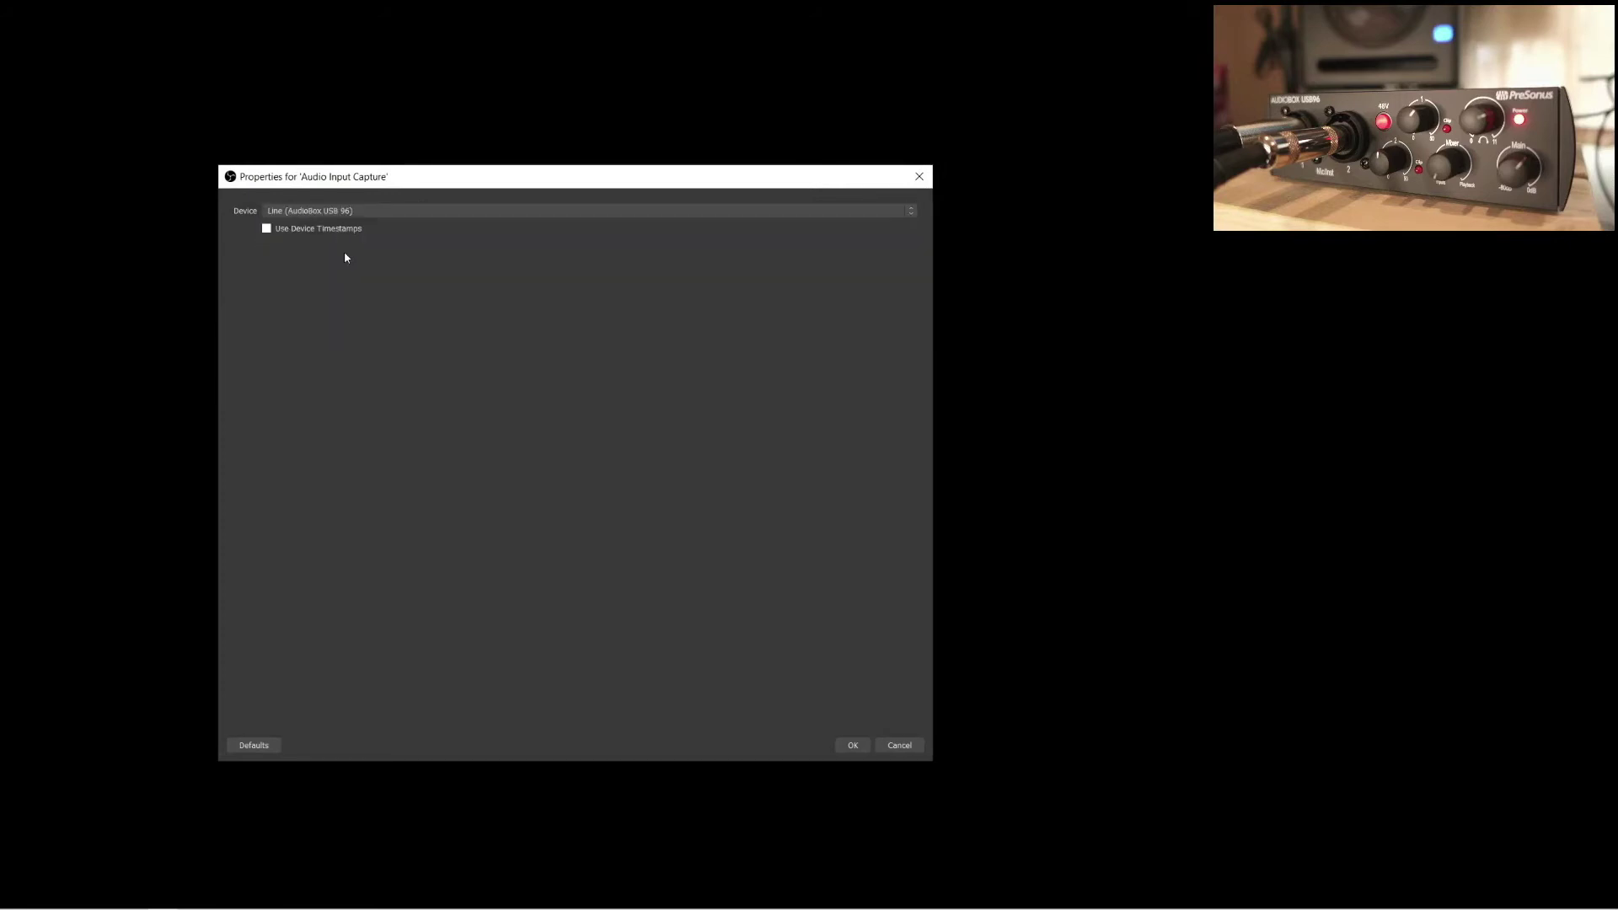
{"action": "left_click", "coordinate": [850, 745]}
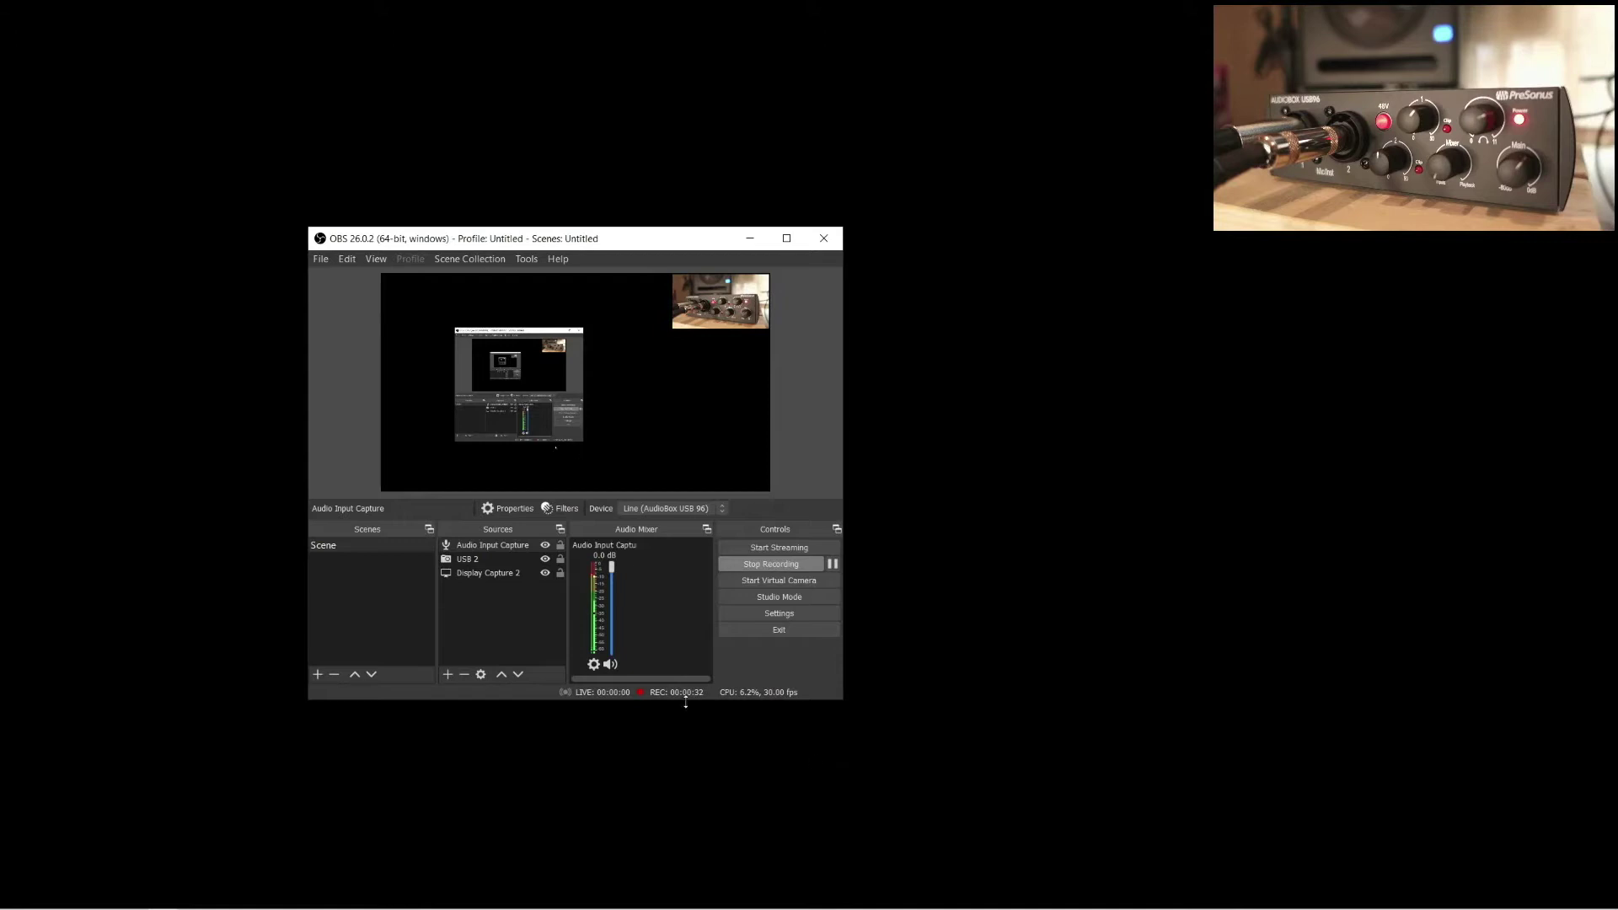
Enable Mono for the Audio Input Capture source in Advanced Audio Properties
{"action": "left_click", "coordinate": [596, 666]}
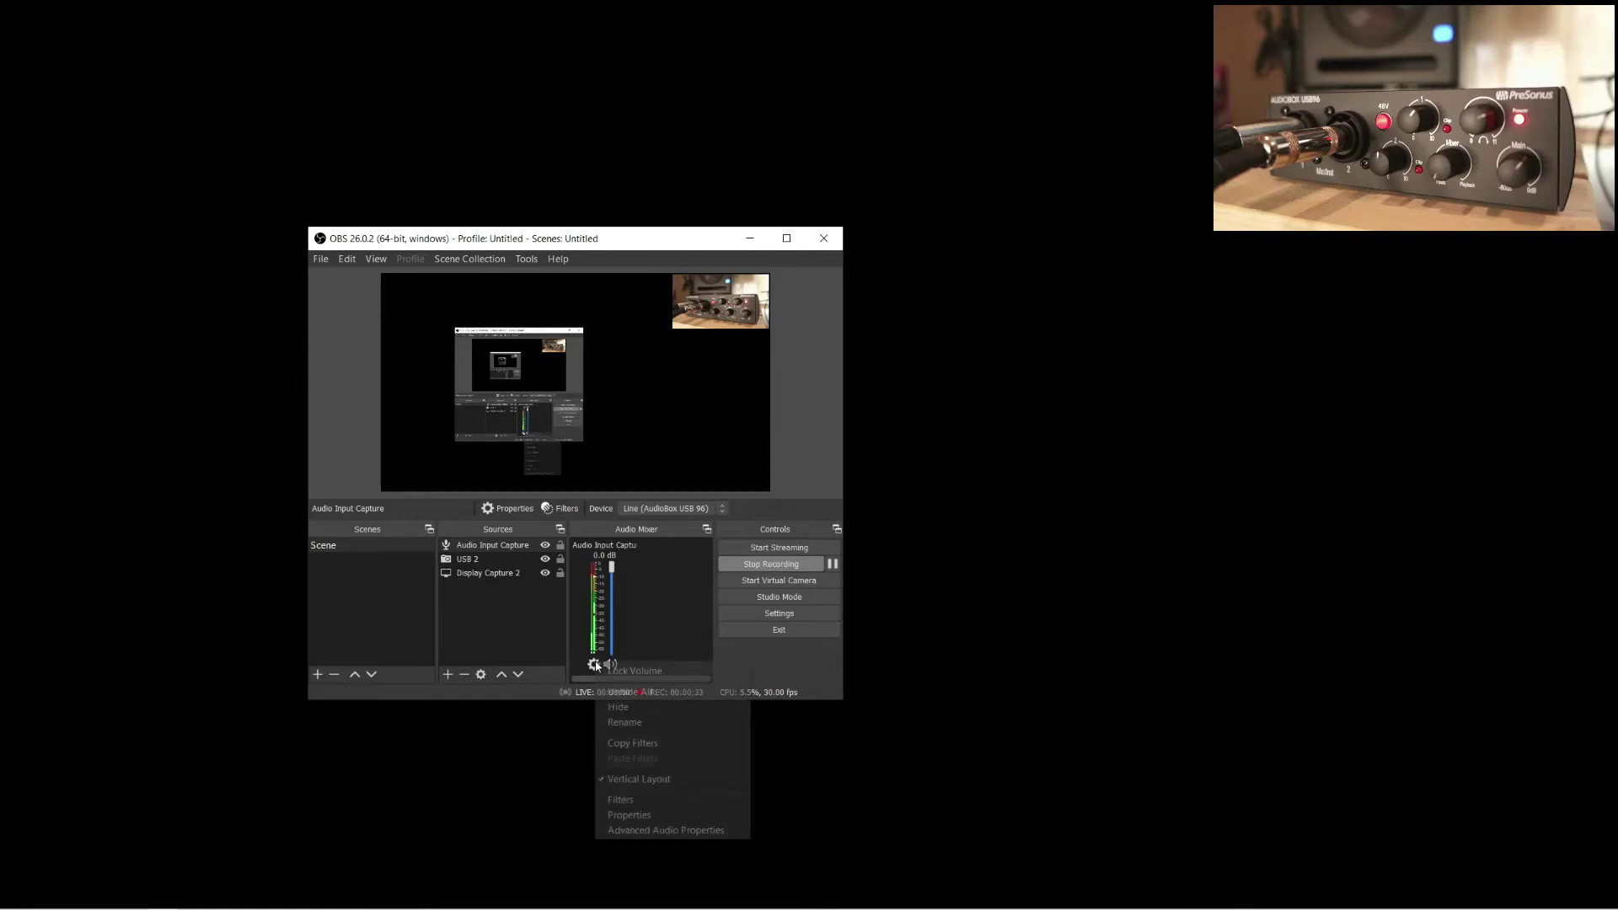
{"action": "left_click", "coordinate": [616, 831]}
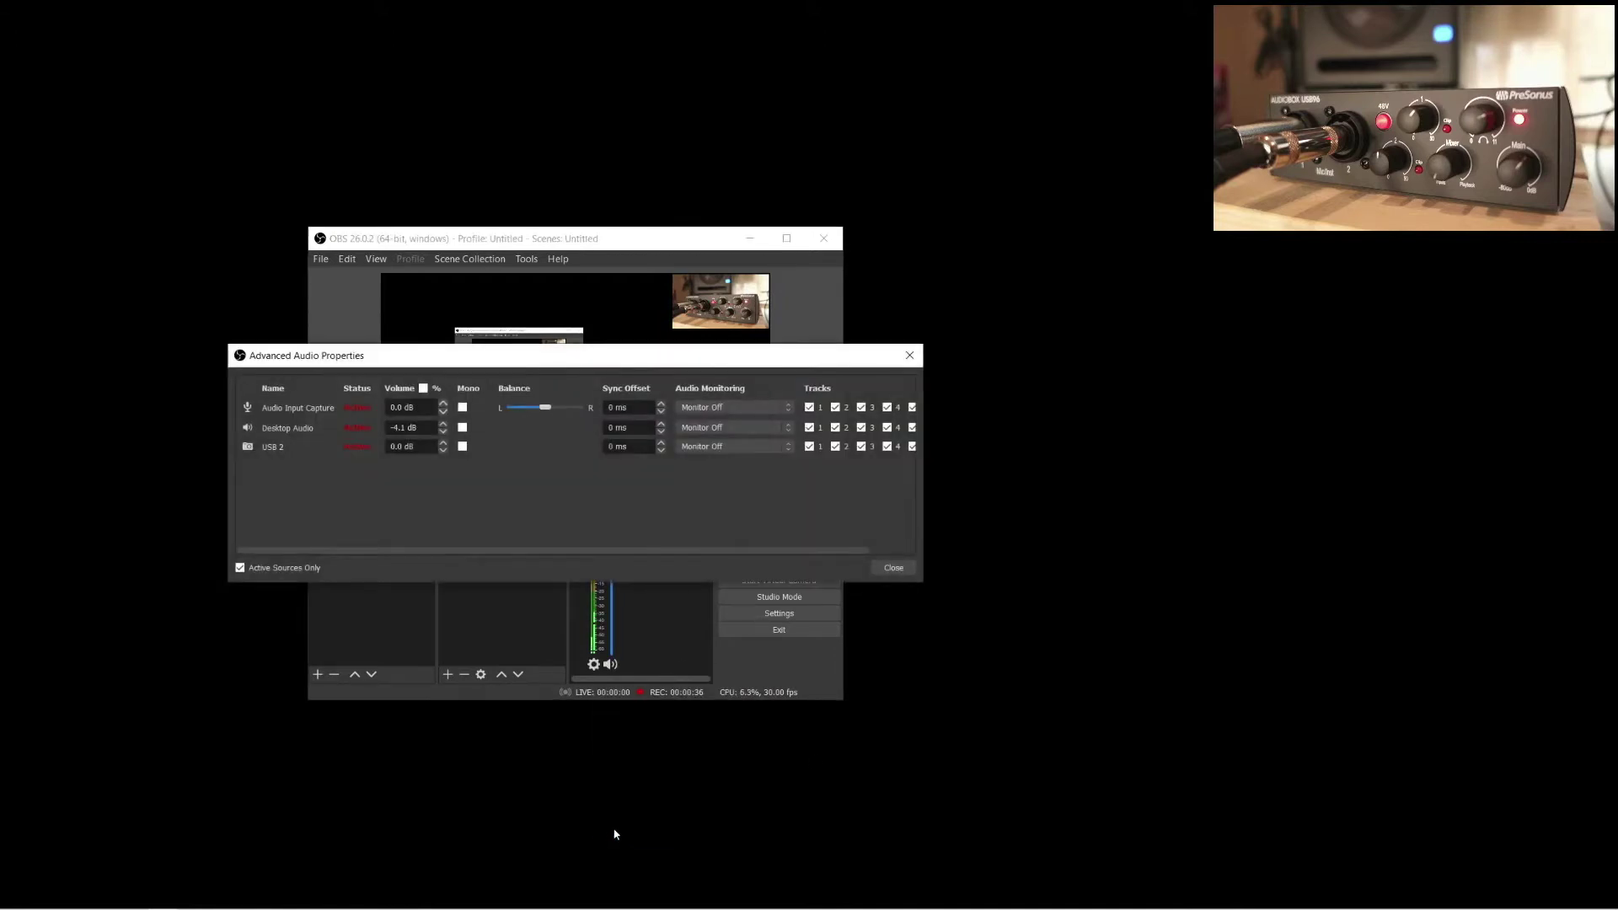
{"action": "left_click", "coordinate": [463, 408]}
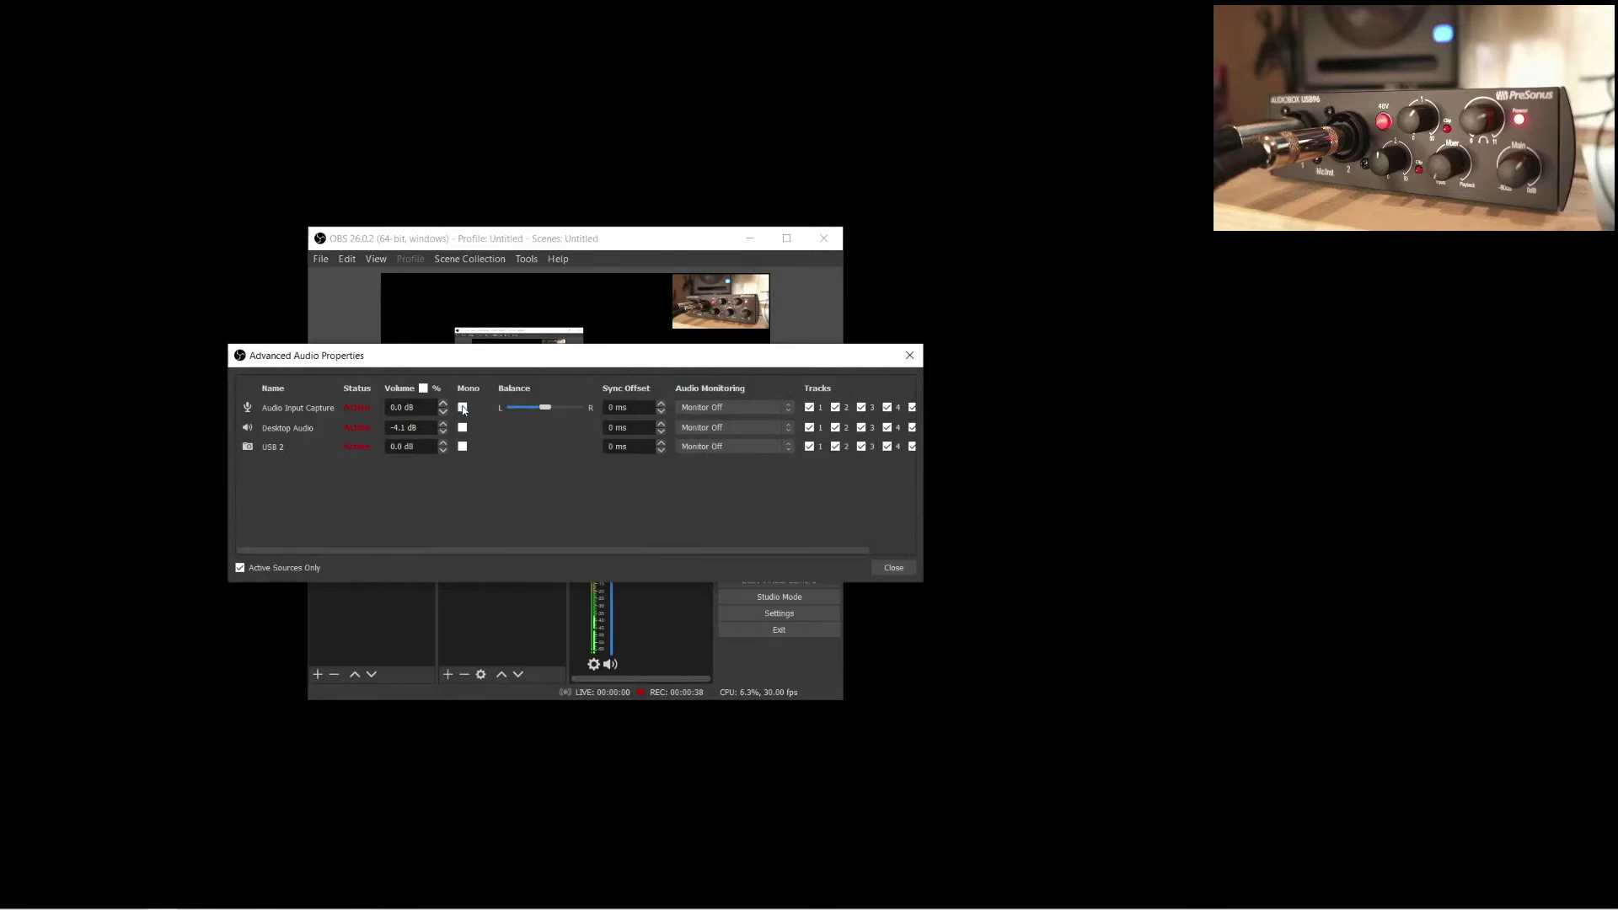
{"action": "left_click", "coordinate": [893, 568]}
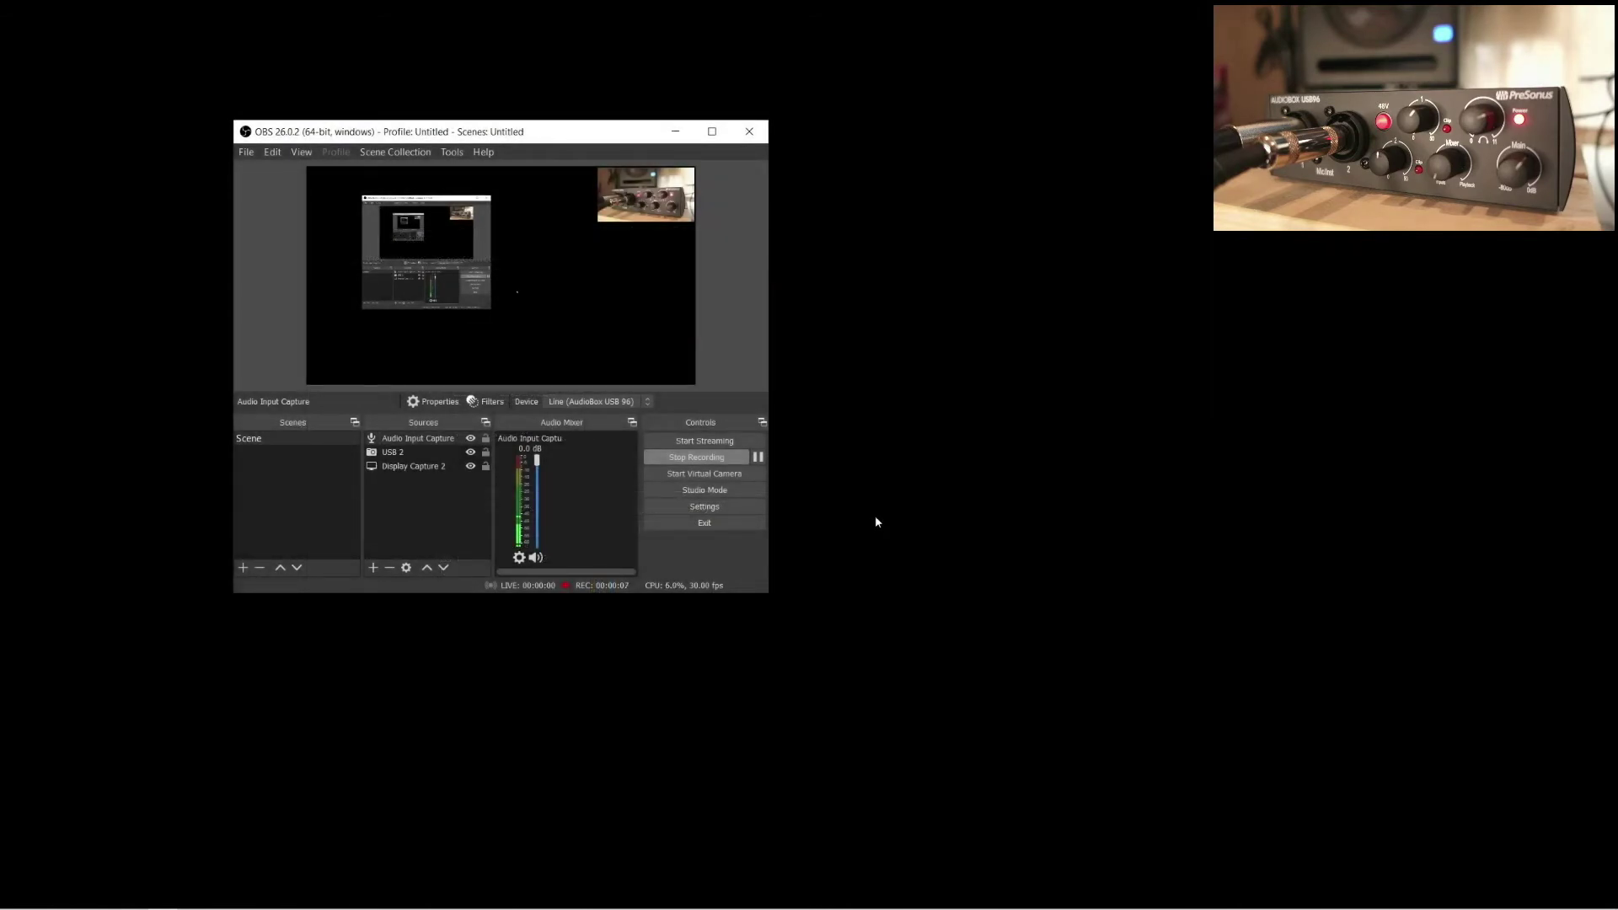
Bring up the Audio Input Capture source's gear menu to remove the source
{"action": "left_click", "coordinate": [518, 557]}
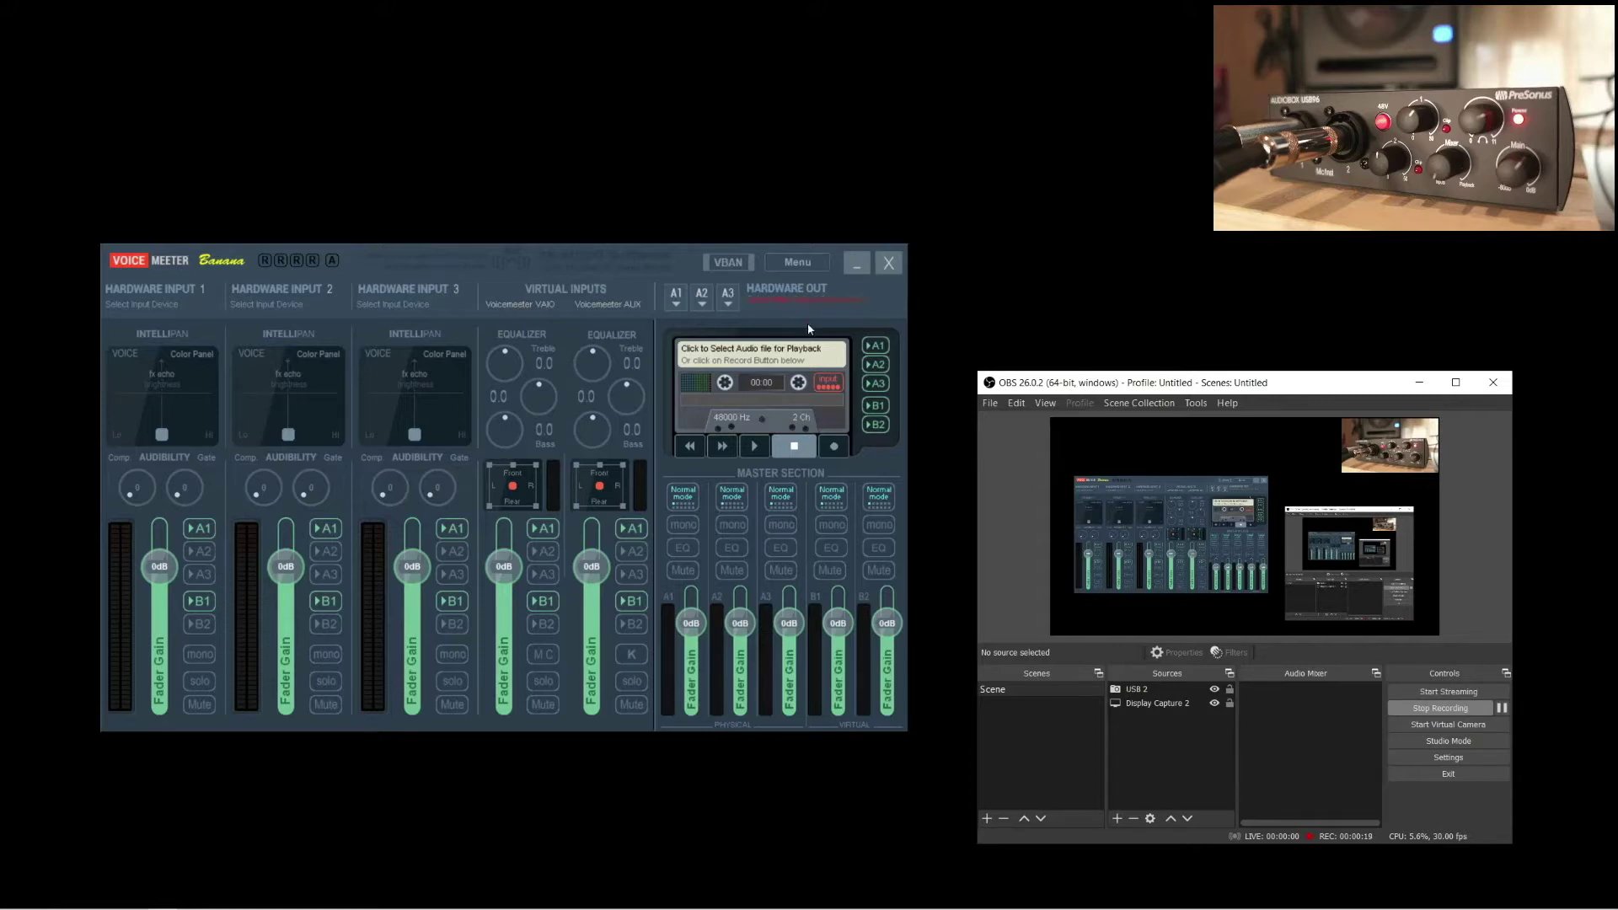
Assign Voicemeeter's A1 hardware output to ASIO: AudioBox ASIO Driver
{"action": "left_click", "coordinate": [676, 308]}
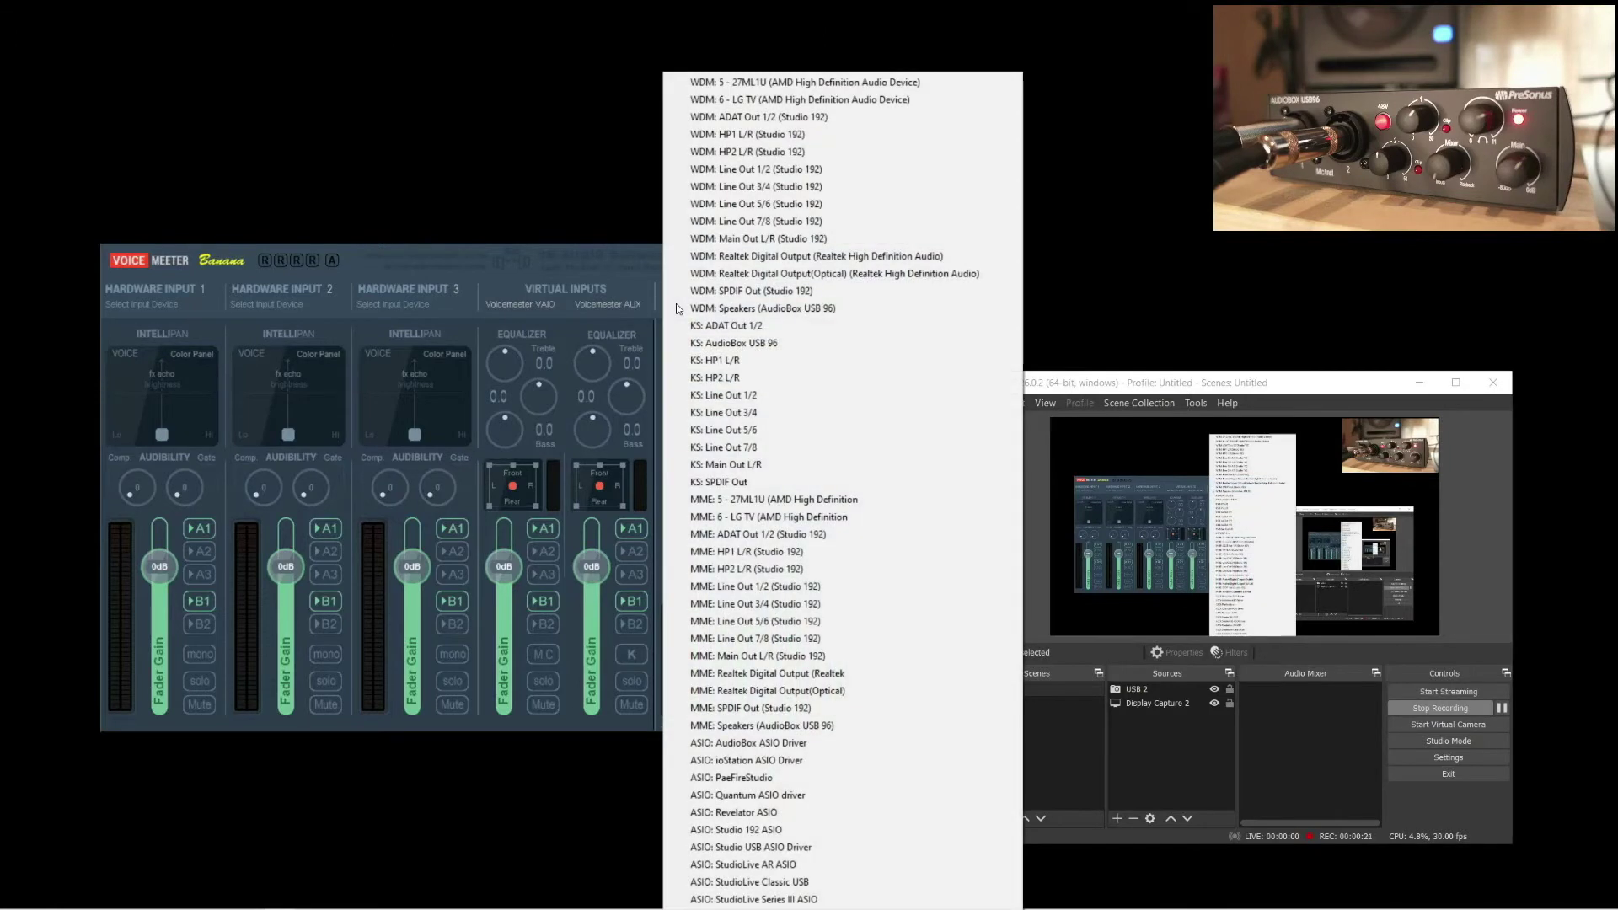
{"action": "left_click", "coordinate": [772, 745]}
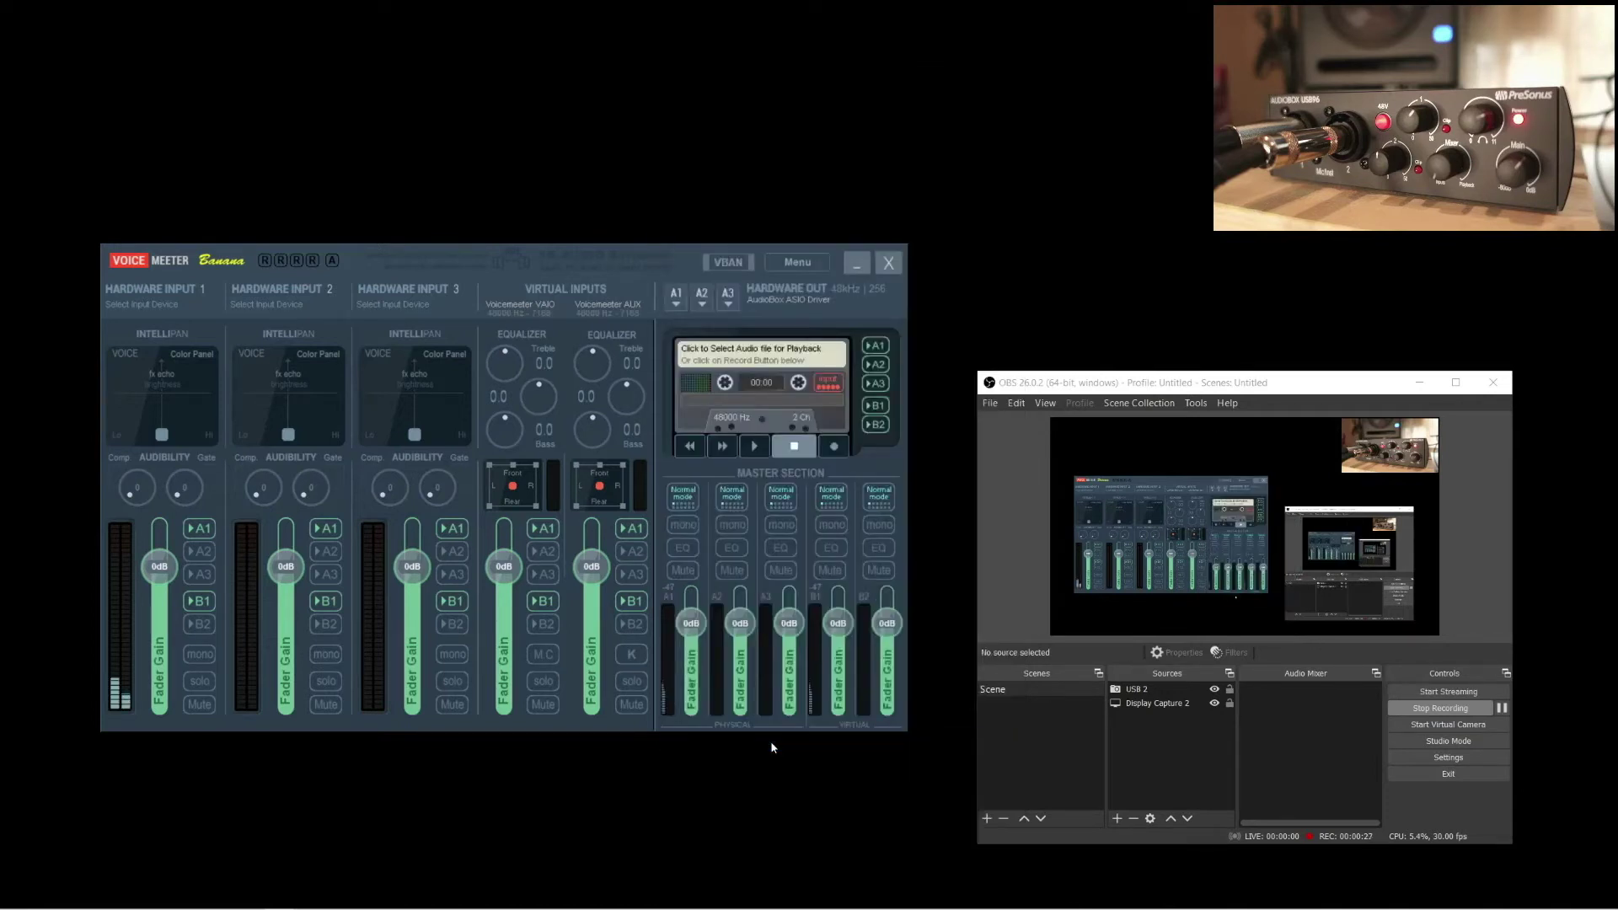
{"action": "left_click", "coordinate": [797, 263]}
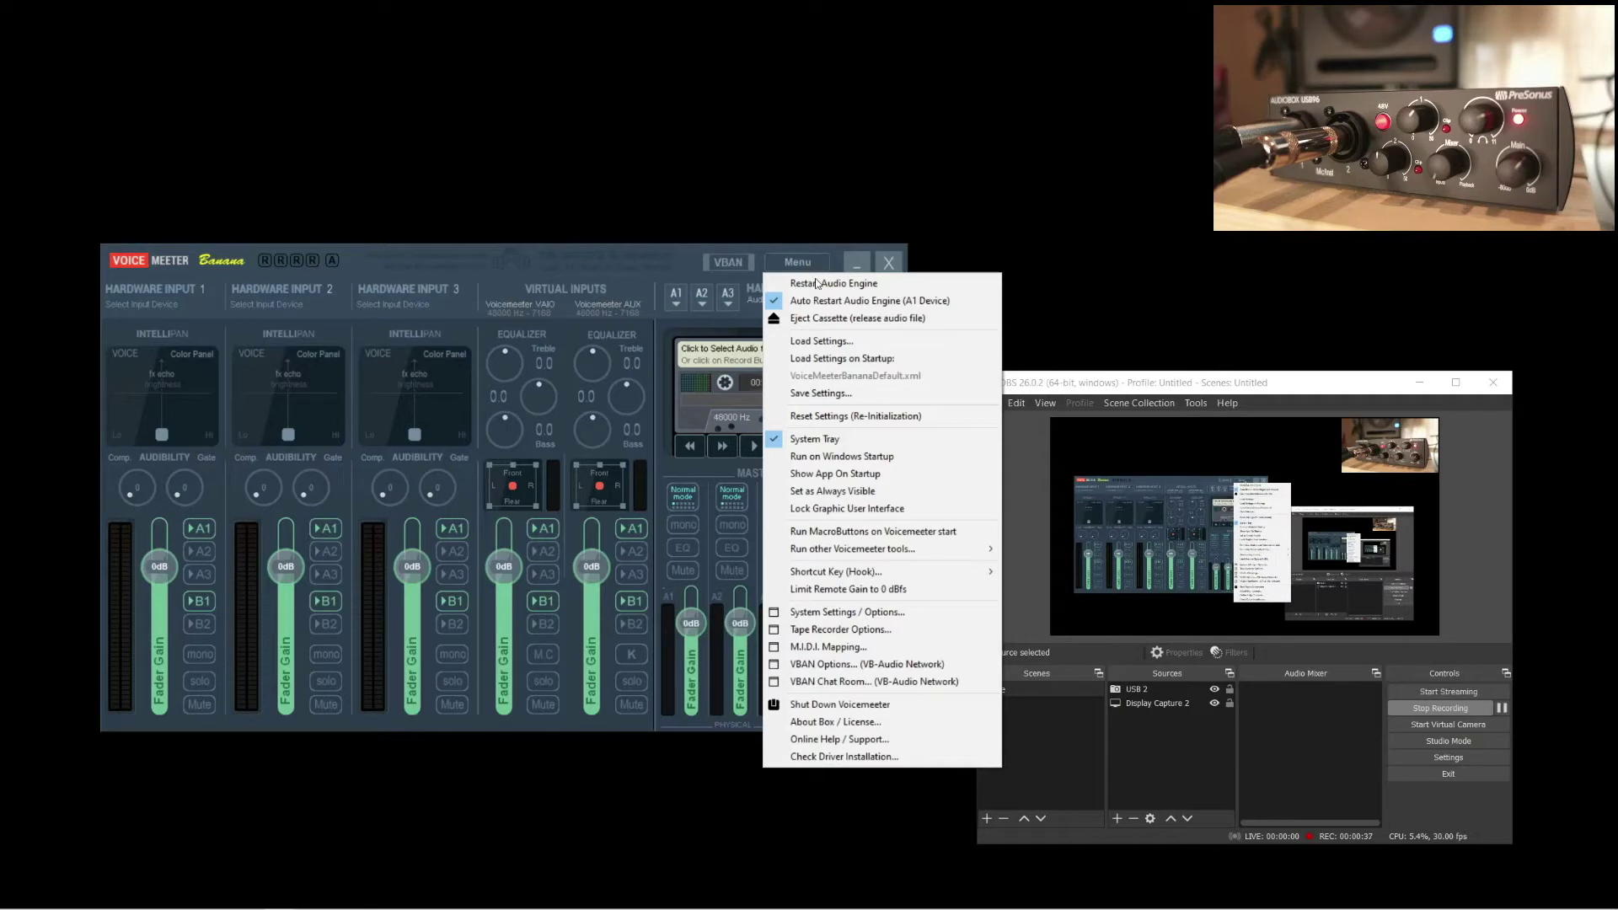
Patch AudioBox ASIO inputs 1 and 2 into strips IN 1 and IN 2, both mono
{"action": "left_click", "coordinate": [830, 615]}
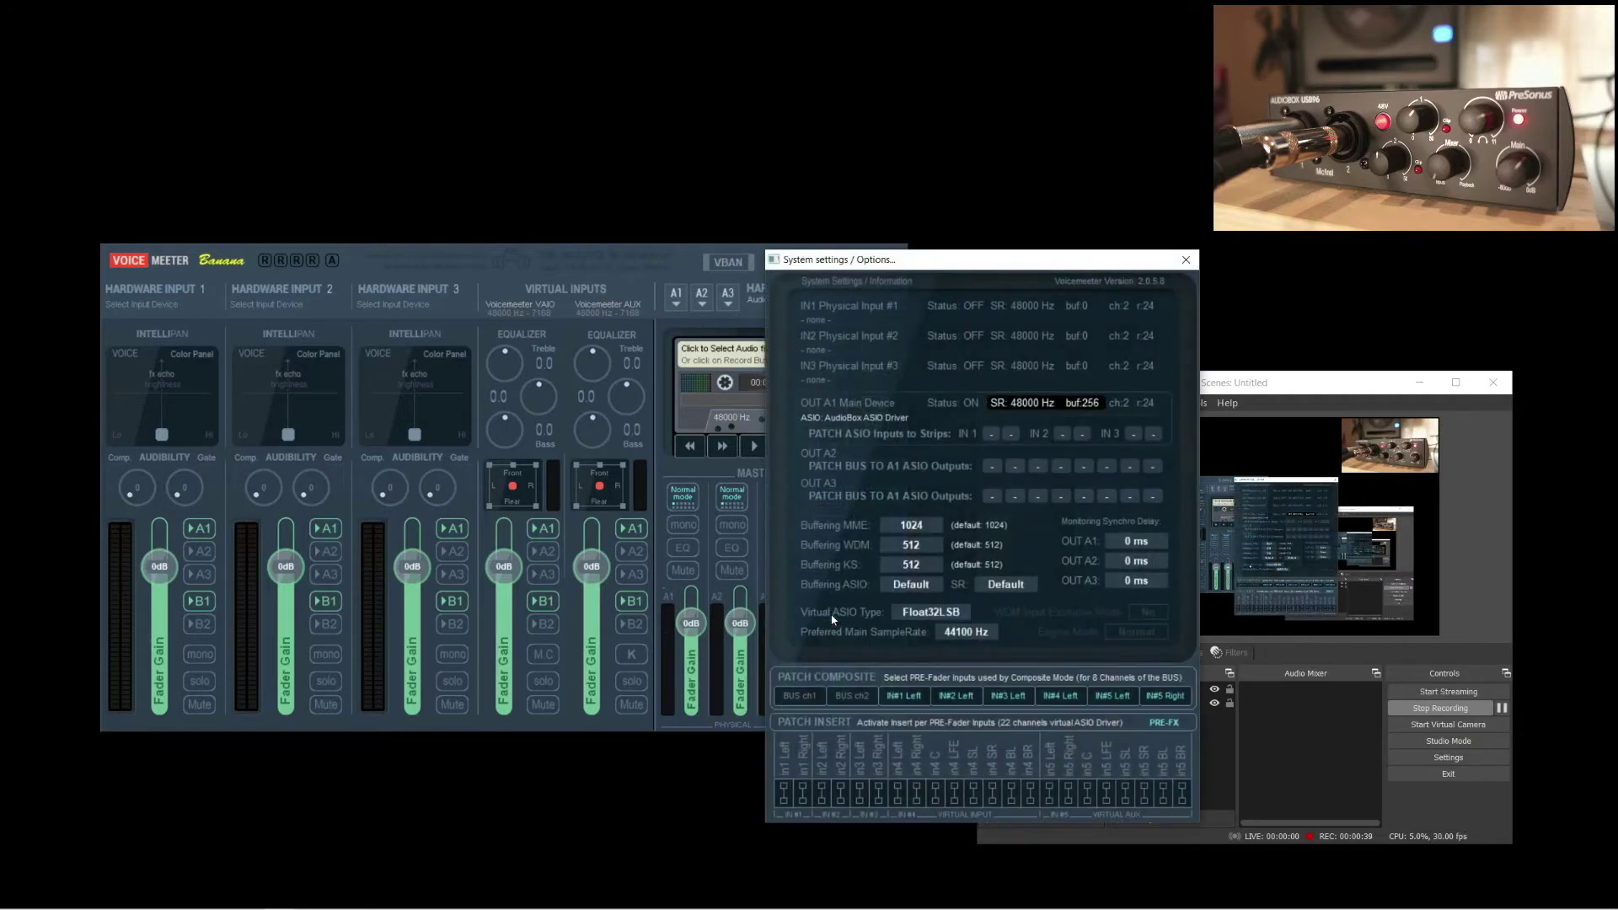
{"action": "left_click", "coordinate": [993, 434]}
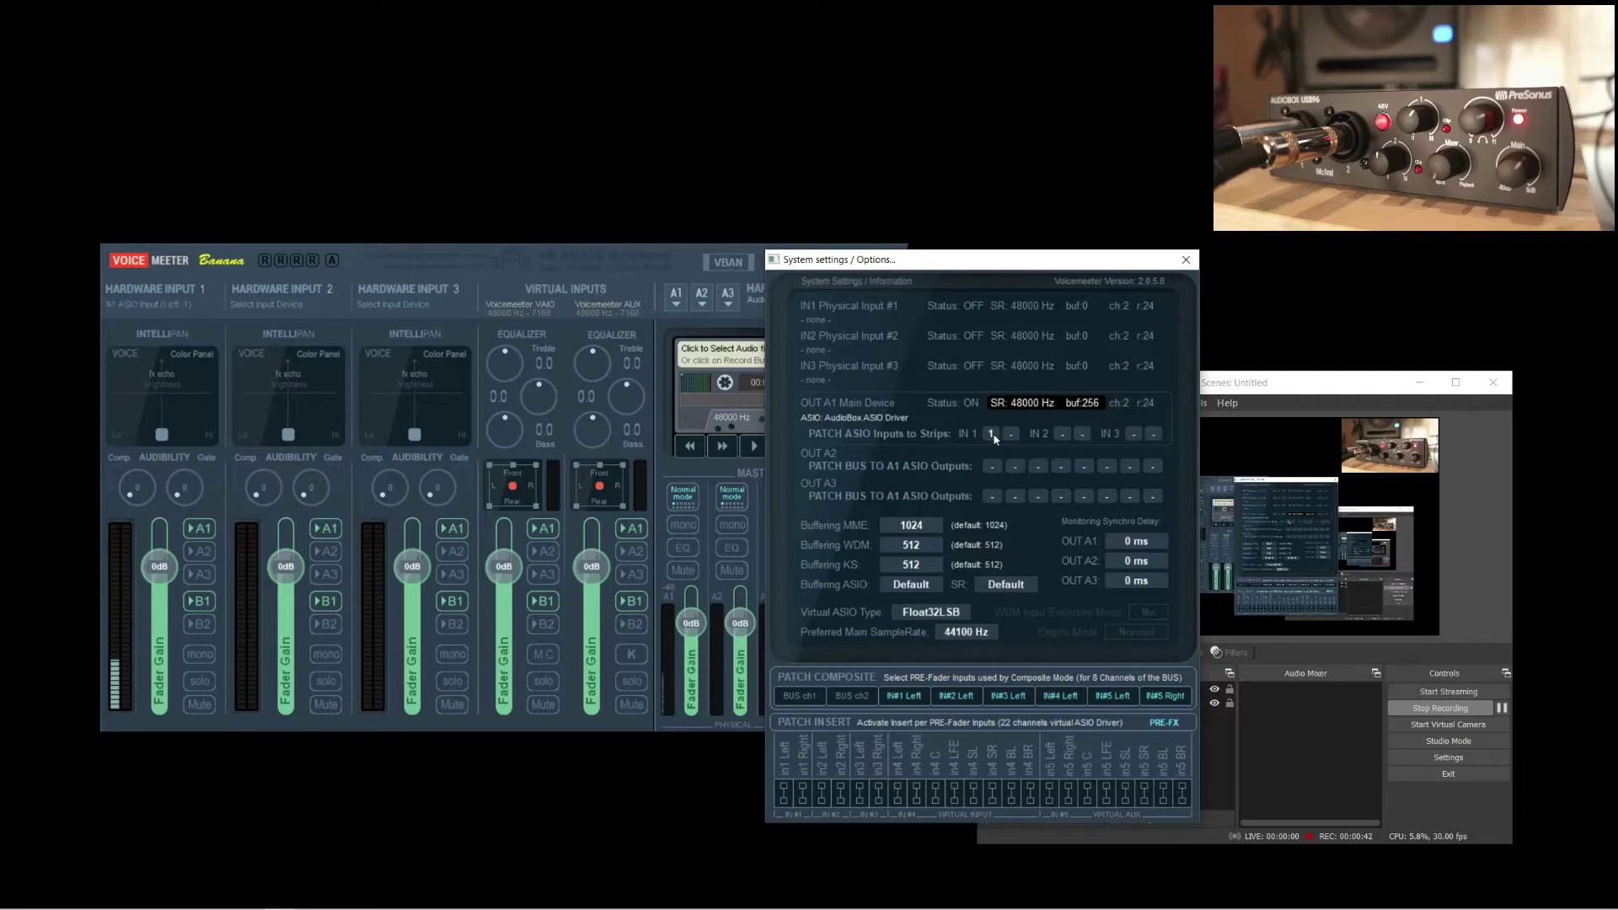
{"action": "left_click", "coordinate": [1063, 435]}
{"action": "left_click", "coordinate": [1186, 261]}
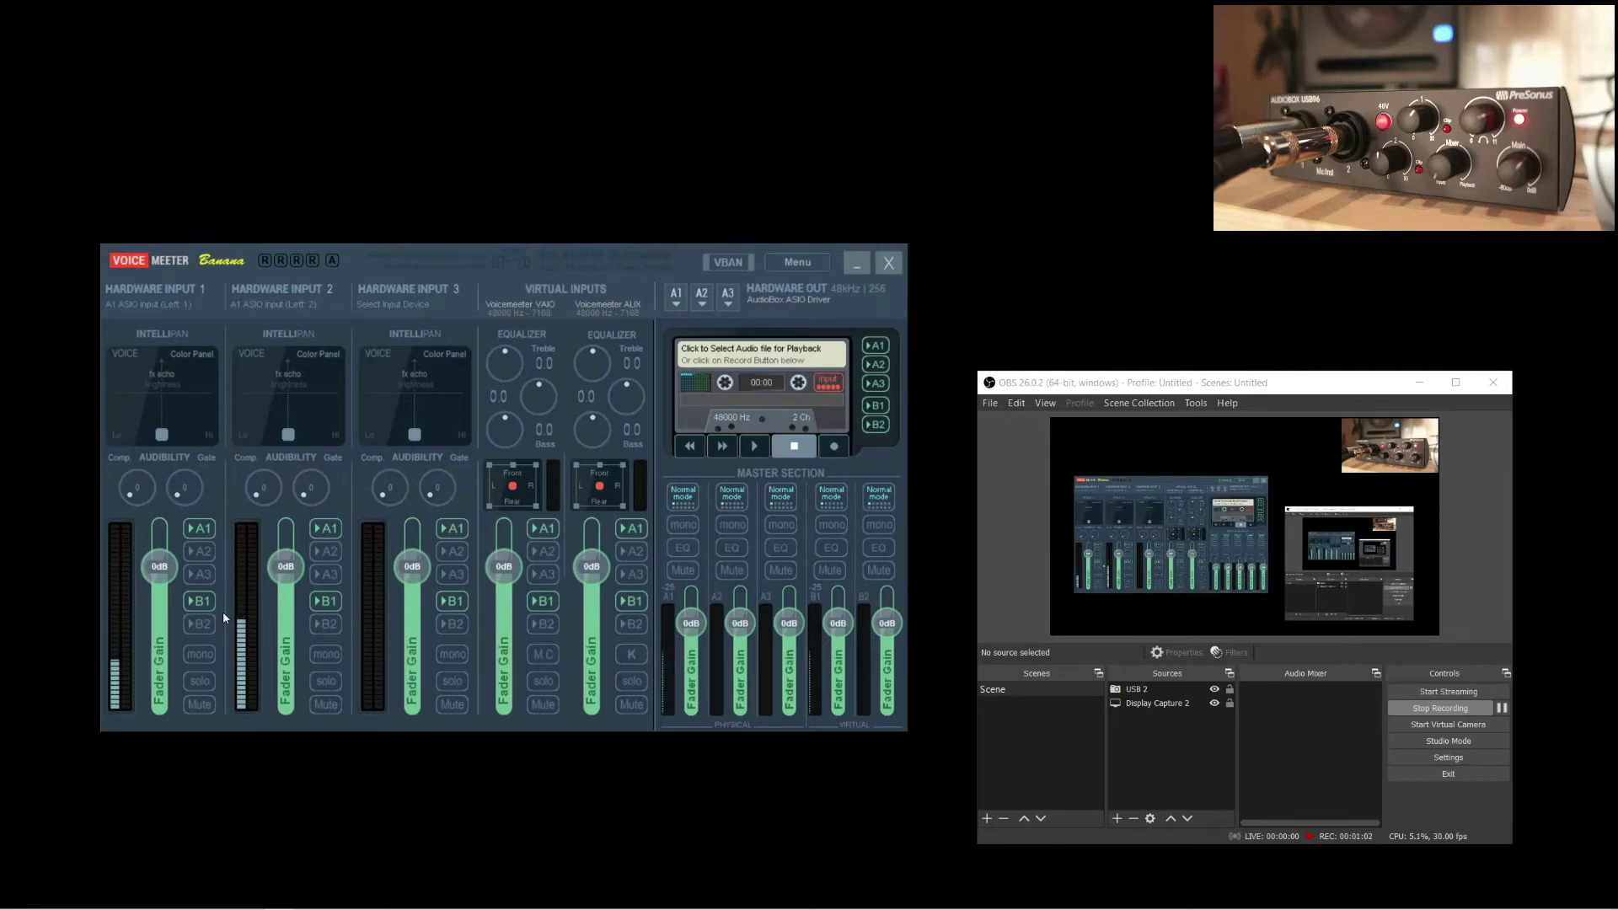
{"action": "left_click", "coordinate": [200, 653]}
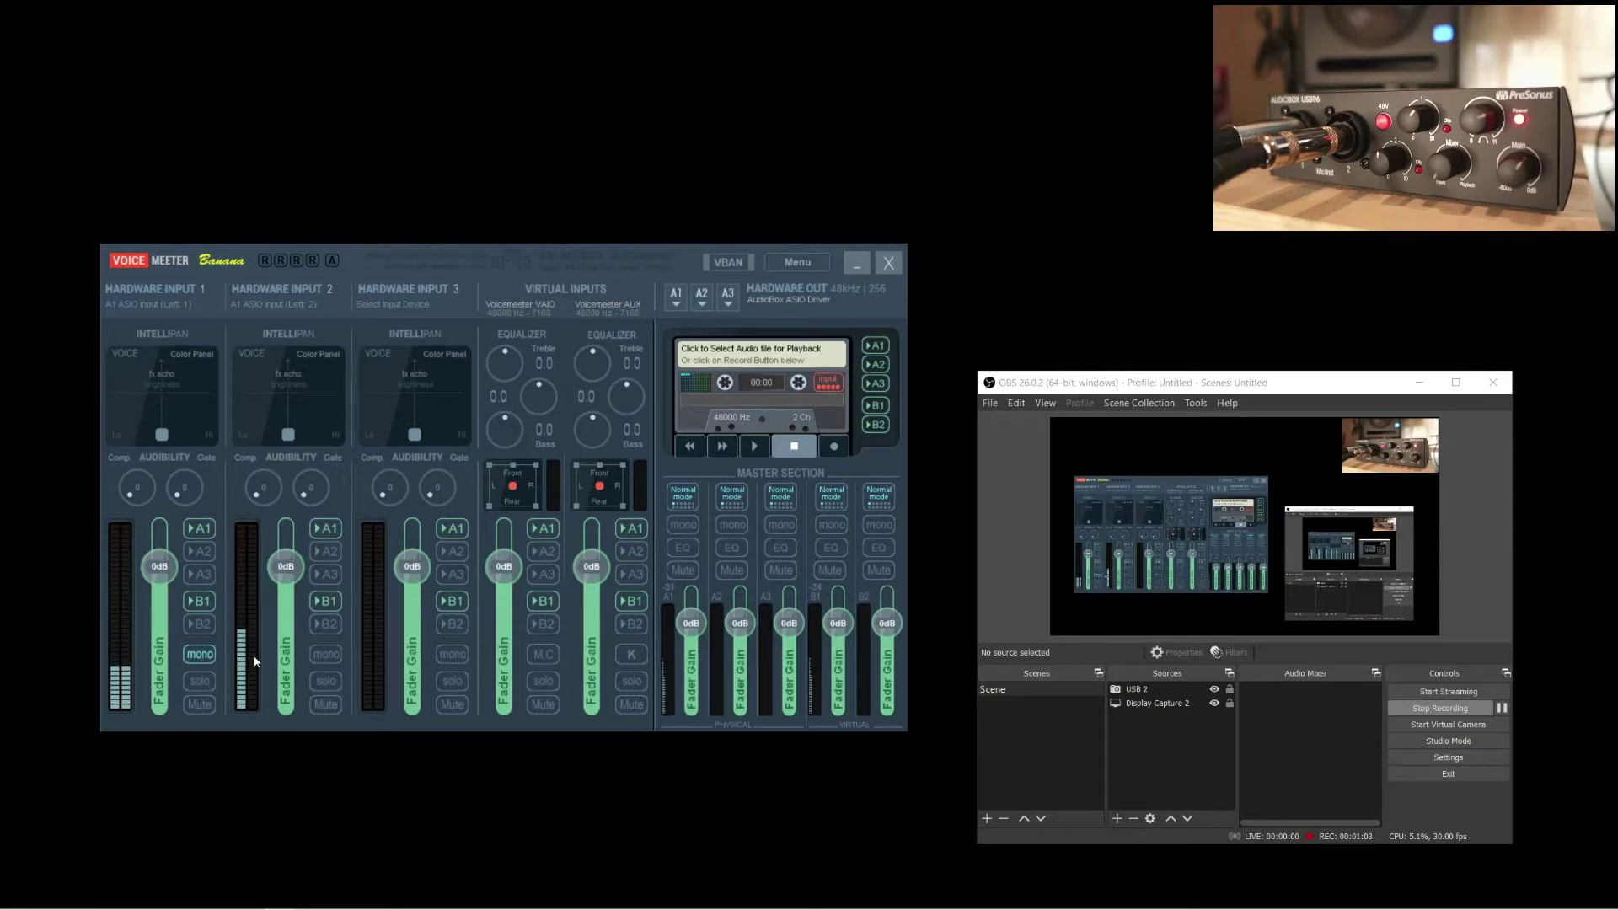
{"action": "left_click", "coordinate": [319, 658]}
Add an audio input source named 'Voicemeeter' capturing VoiceMeeter Output (VB-Audio VoiceMeeter VAIO)
{"action": "left_click", "coordinate": [1117, 817]}
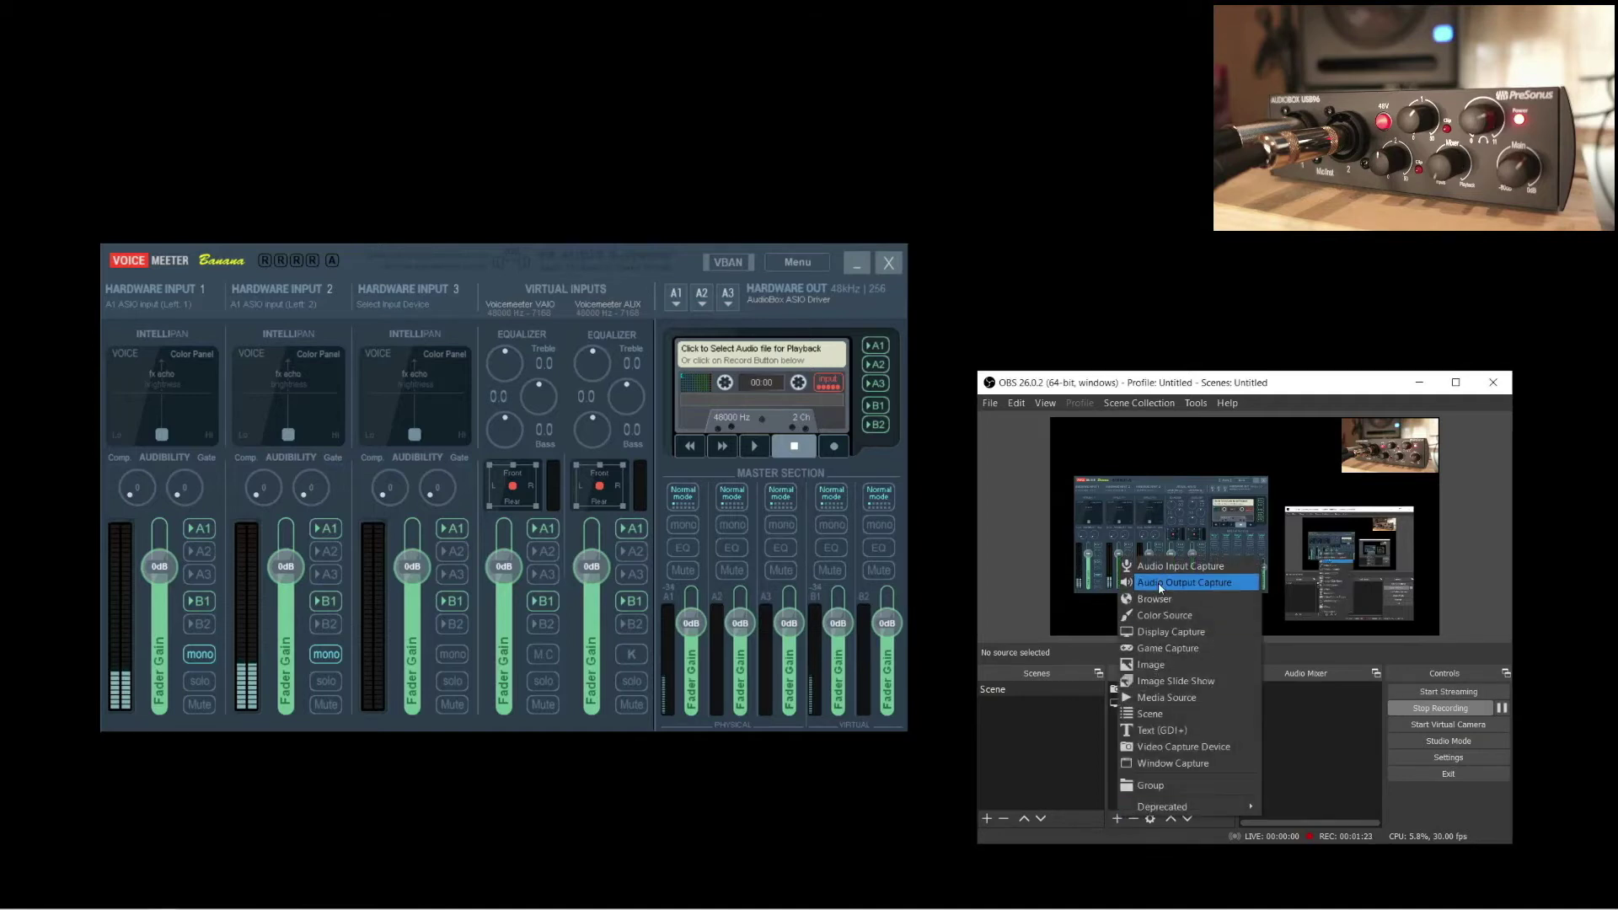
{"action": "left_click", "coordinate": [1157, 568]}
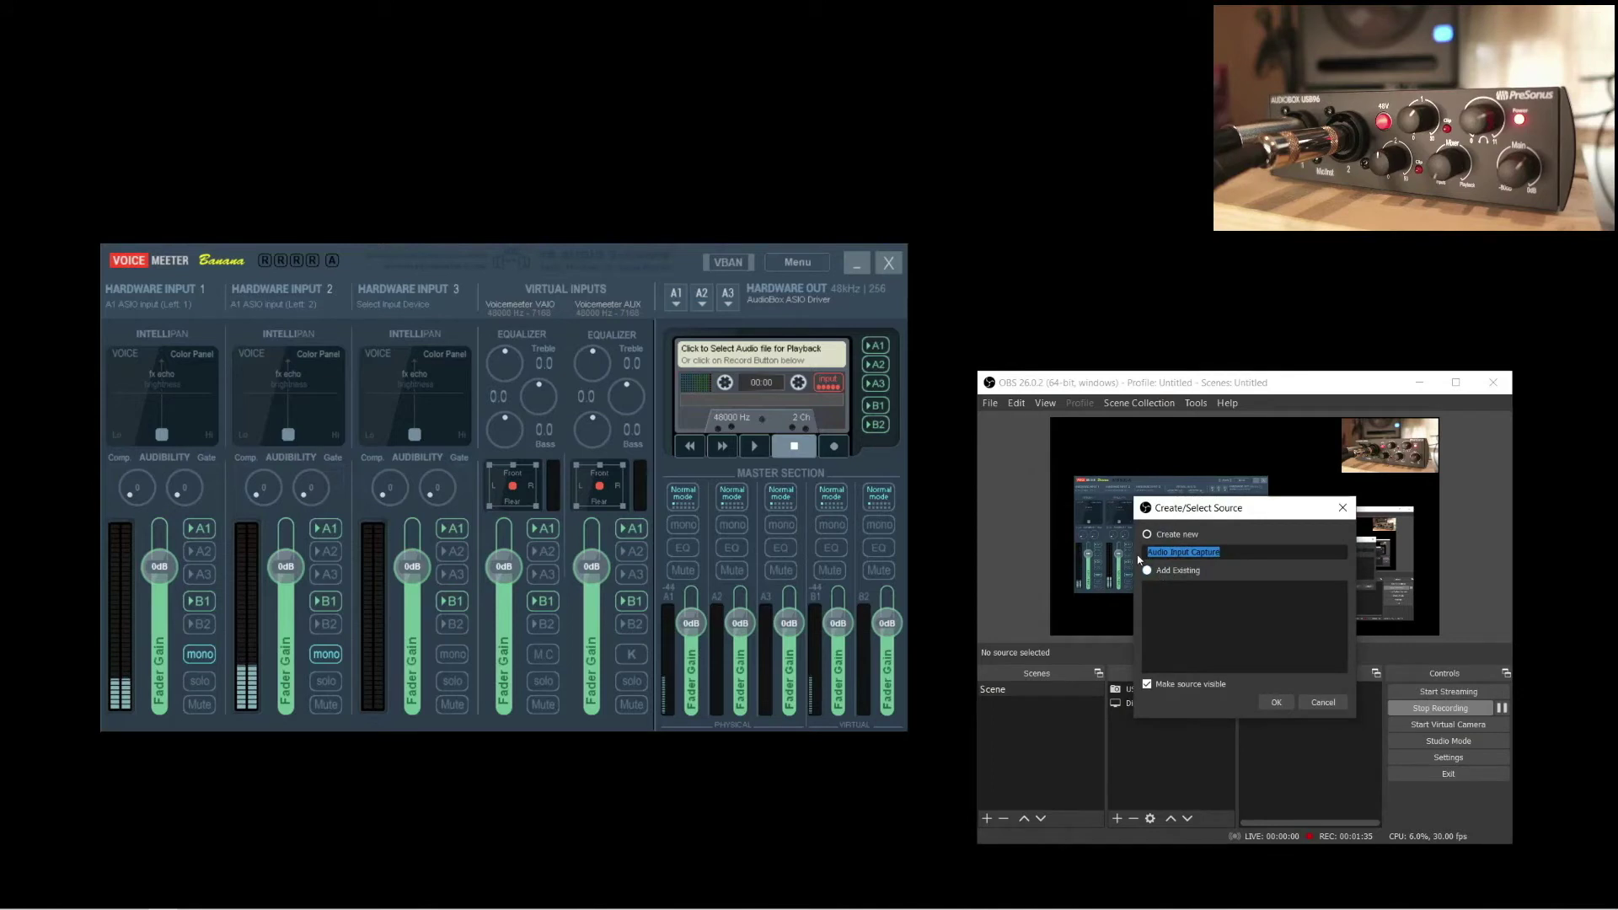
{"action": "type", "text": "Voicemeeter"}
{"action": "left_click", "coordinate": [1275, 702]}
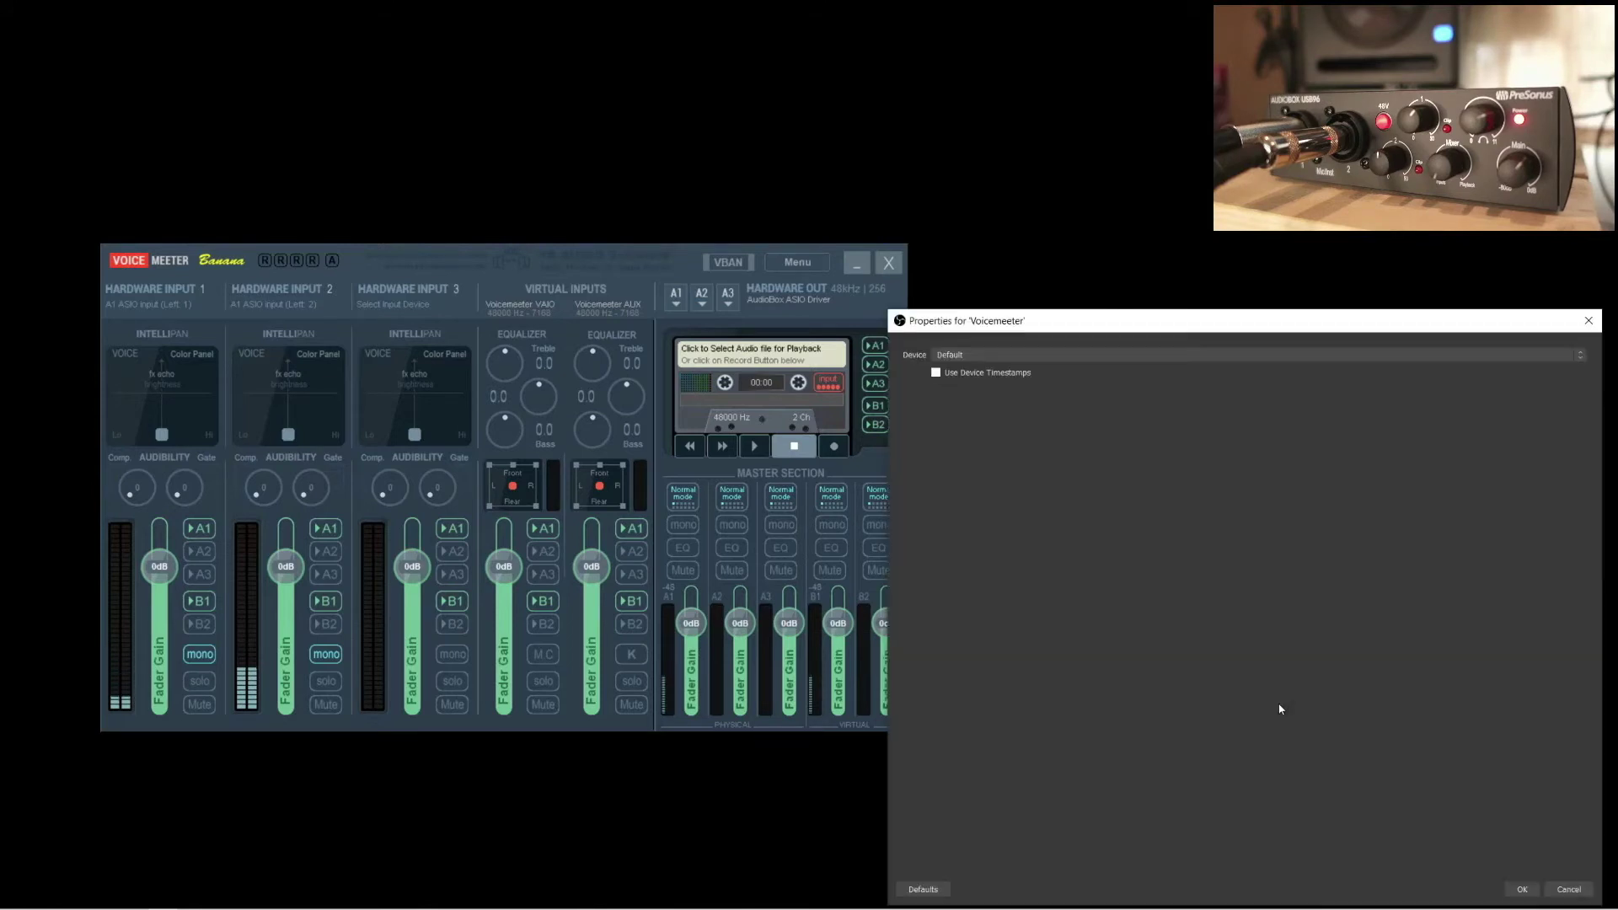
{"action": "left_click", "coordinate": [1100, 353]}
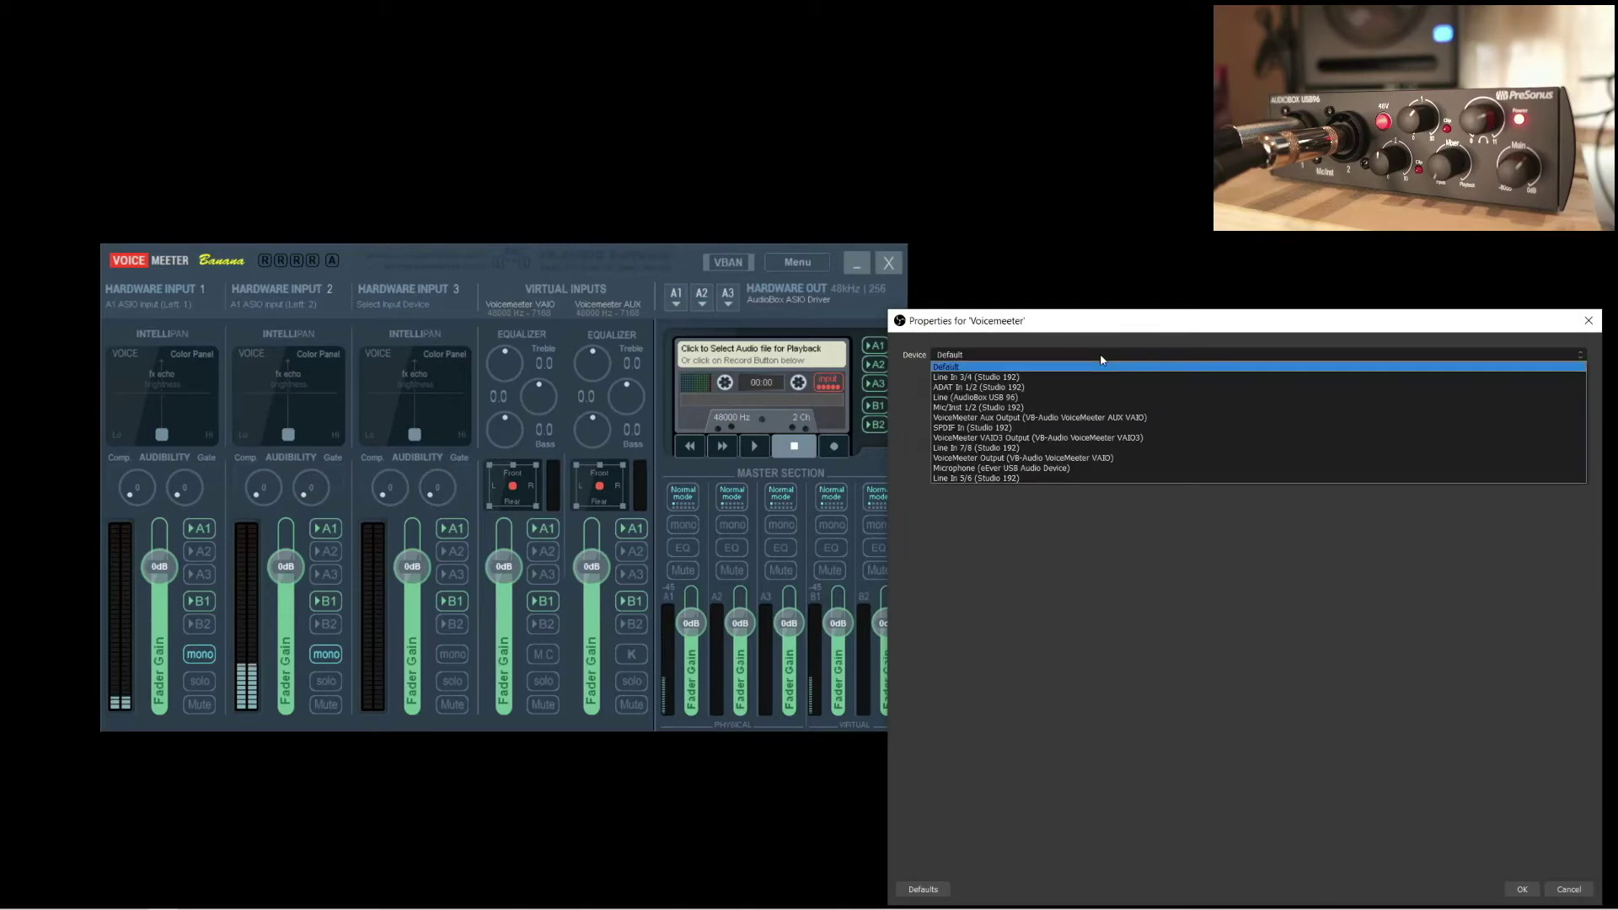
{"action": "left_click", "coordinate": [1048, 460]}
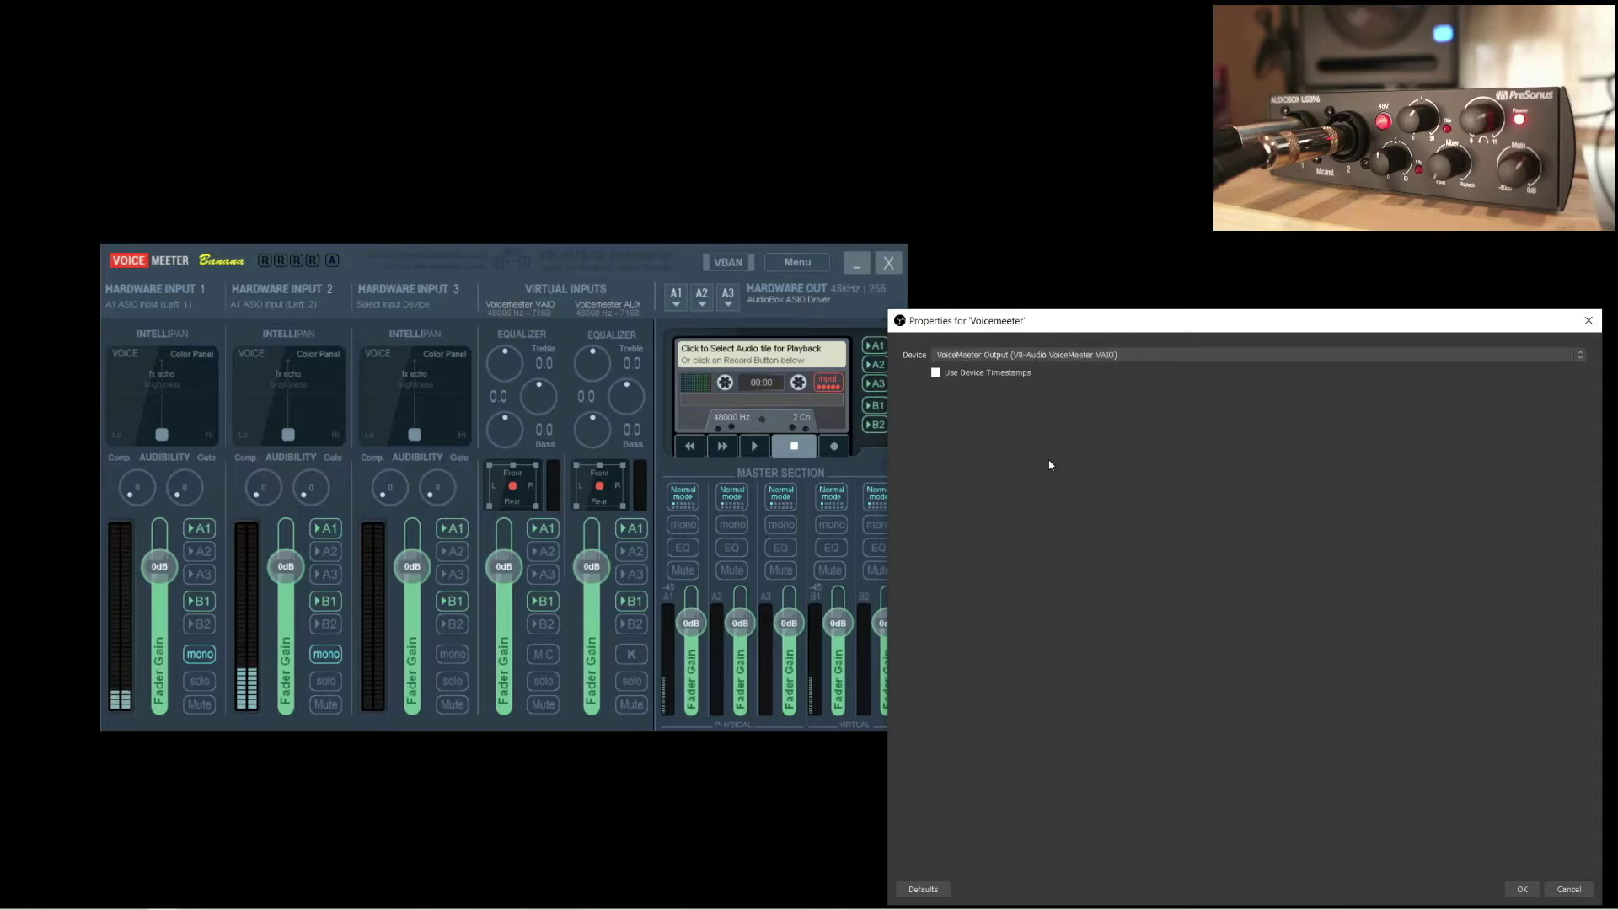
{"action": "left_click", "coordinate": [1524, 888]}
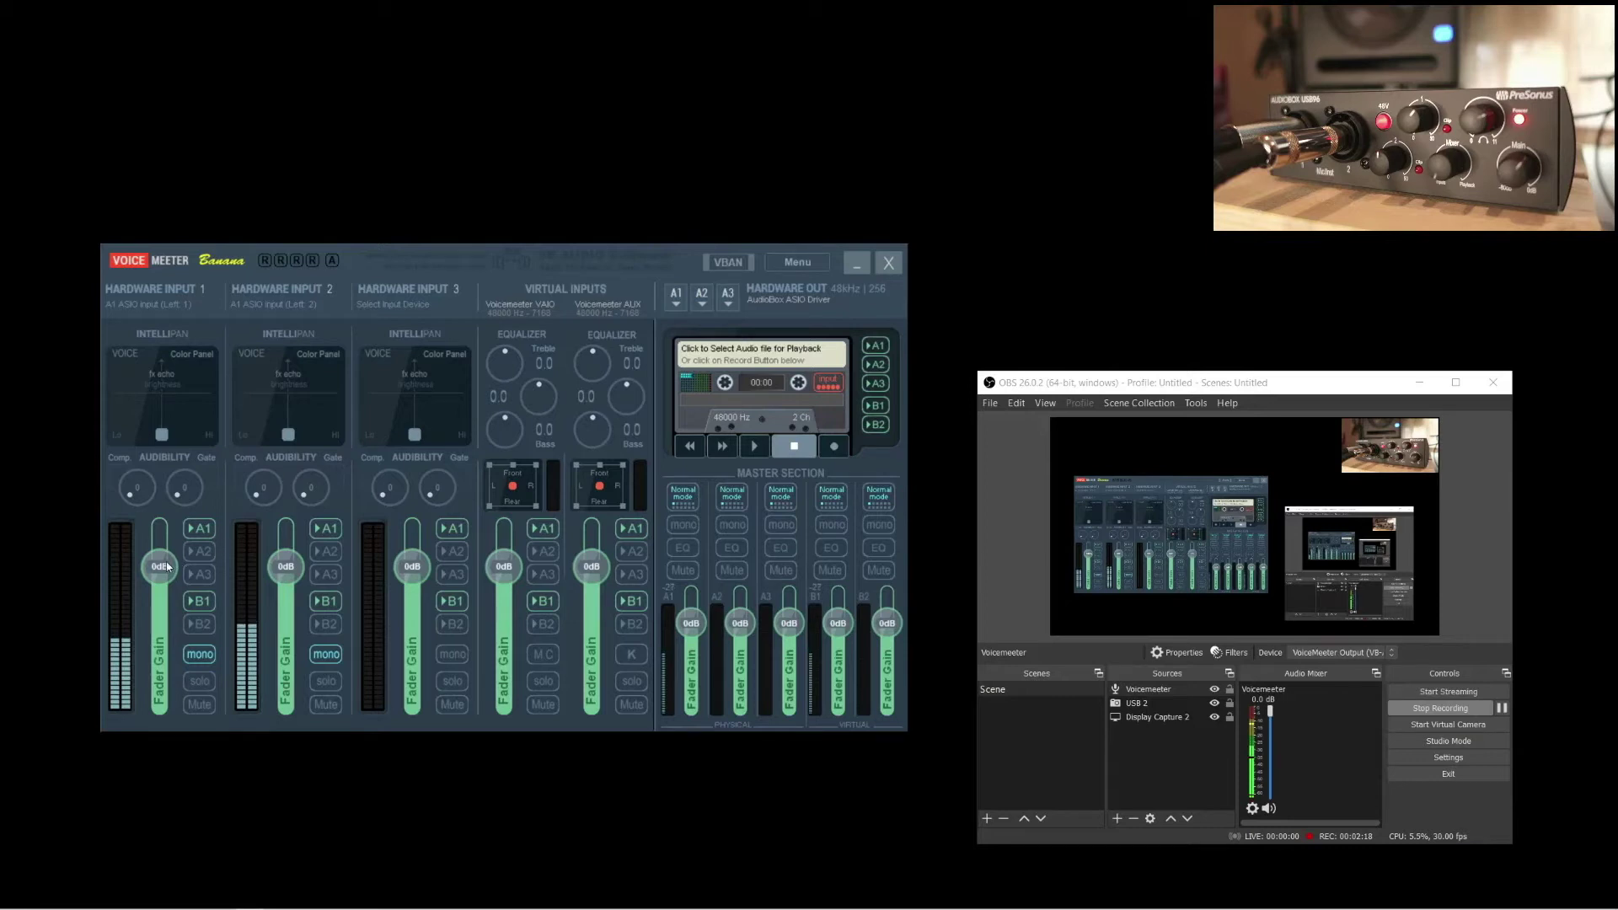
Set Hardware Input 1 gain to 0.4 dB and Input 2 to -2.7 dB, then bring up Universal Control
{"action": "left_click_drag", "start_coordinate": [166, 570], "coordinate": [166, 566]}
{"action": "mouse_move", "coordinate": [284, 575]}
{"action": "left_mouse_down"}
{"action": "mouse_move", "coordinate": [290, 630]}
{"action": "mouse_move", "coordinate": [290, 578]}
{"action": "left_mouse_up"}
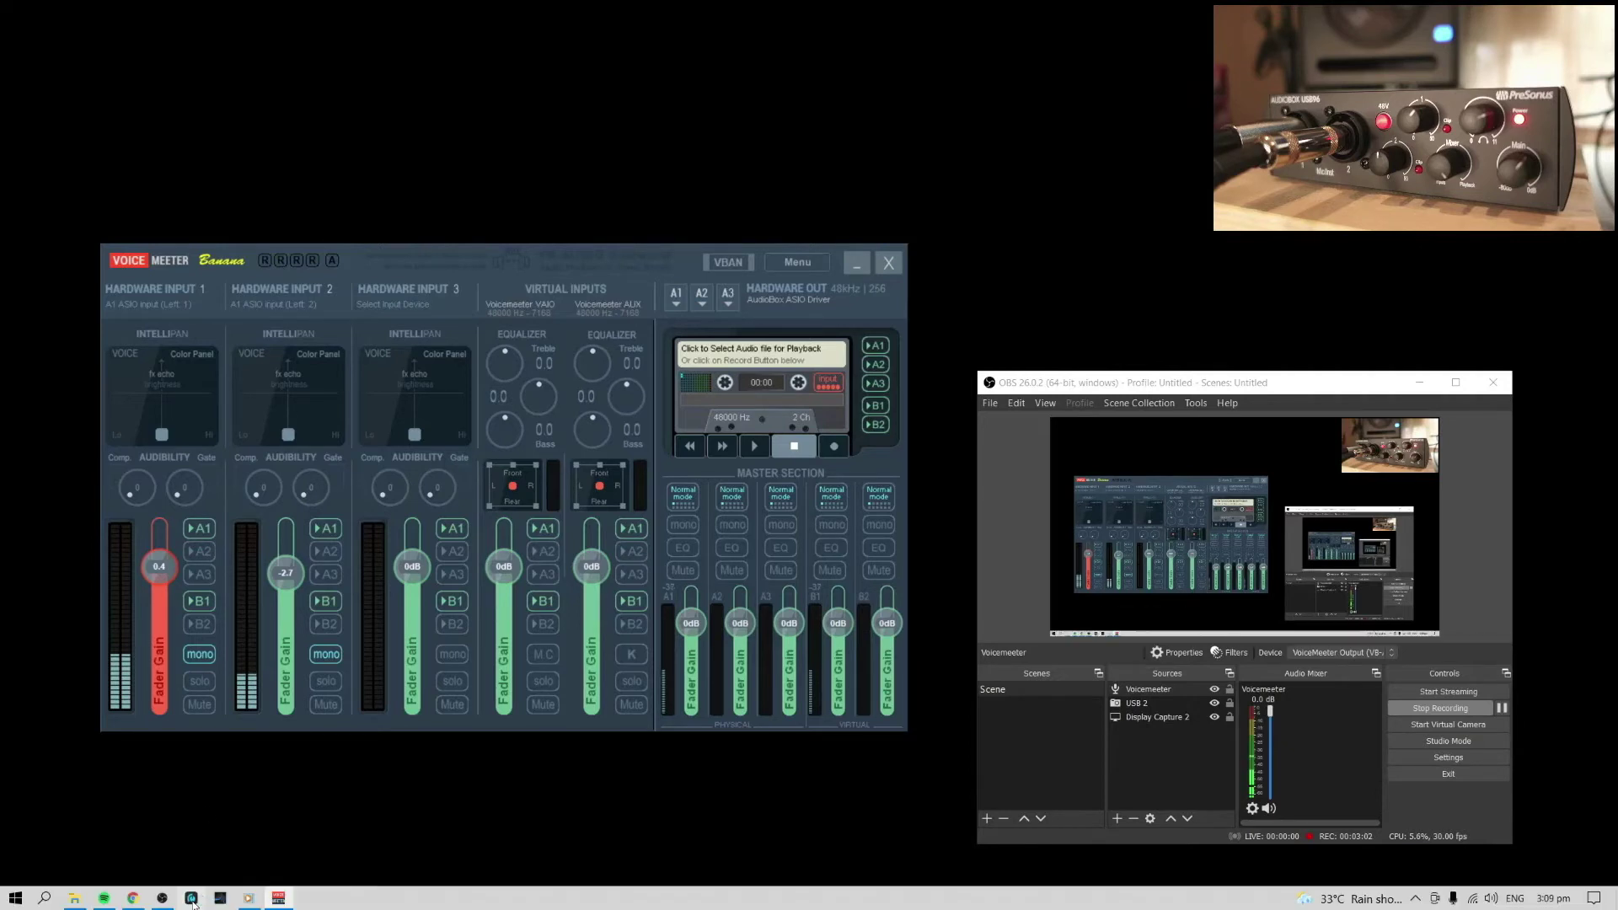
{"action": "left_click", "coordinate": [192, 898]}
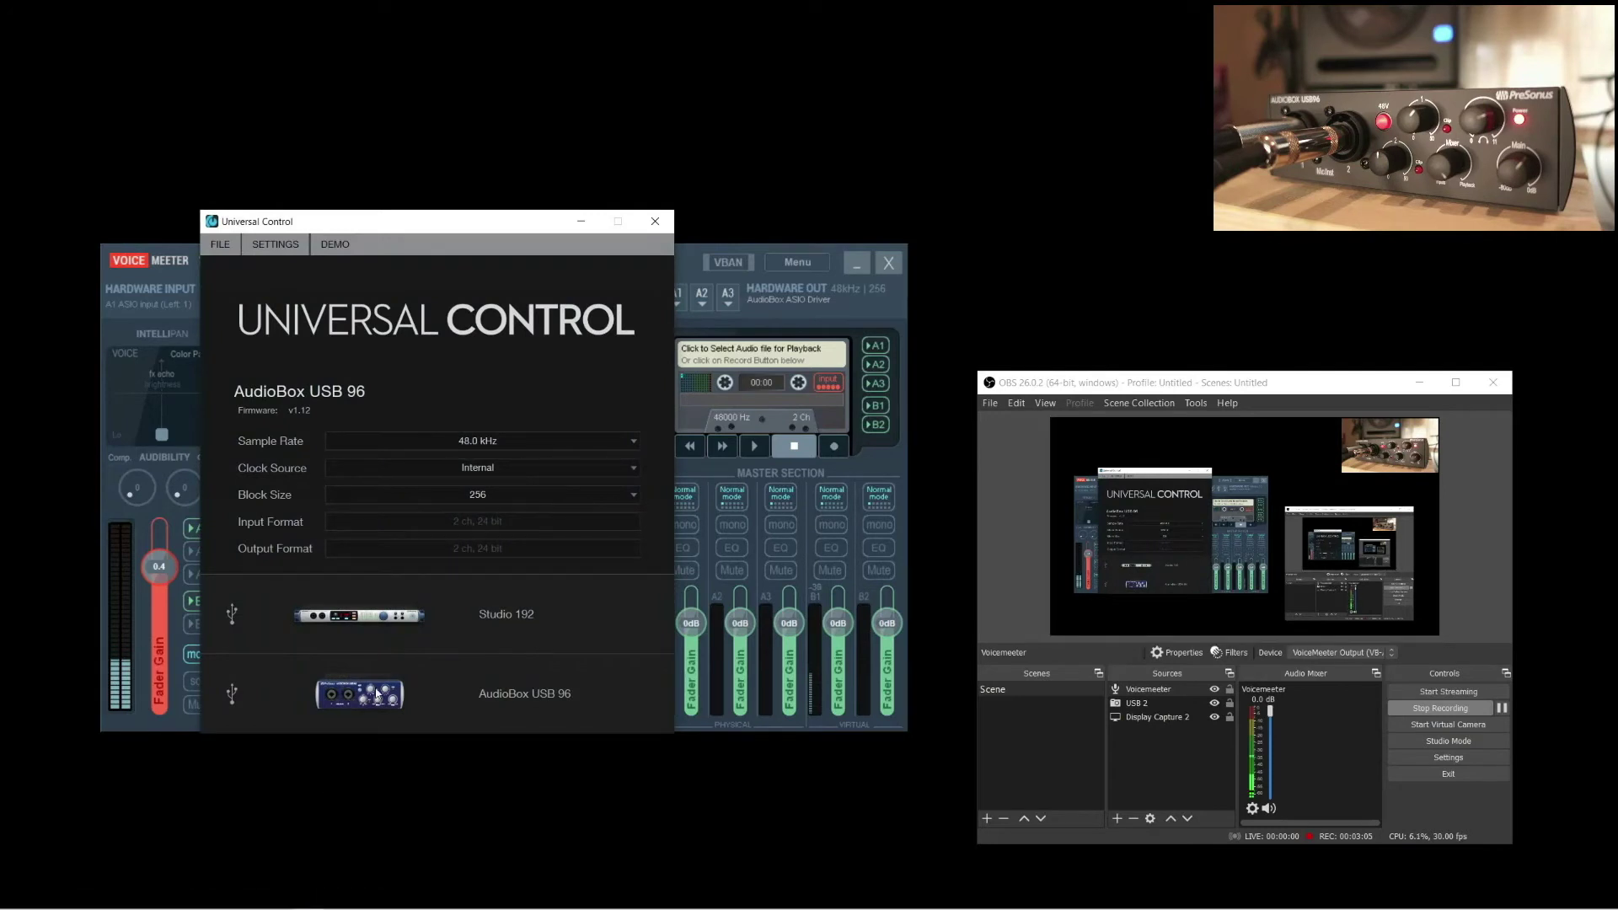
Check the AudioBox USB 96 block size options in Universal Control
{"action": "left_click", "coordinate": [503, 497]}
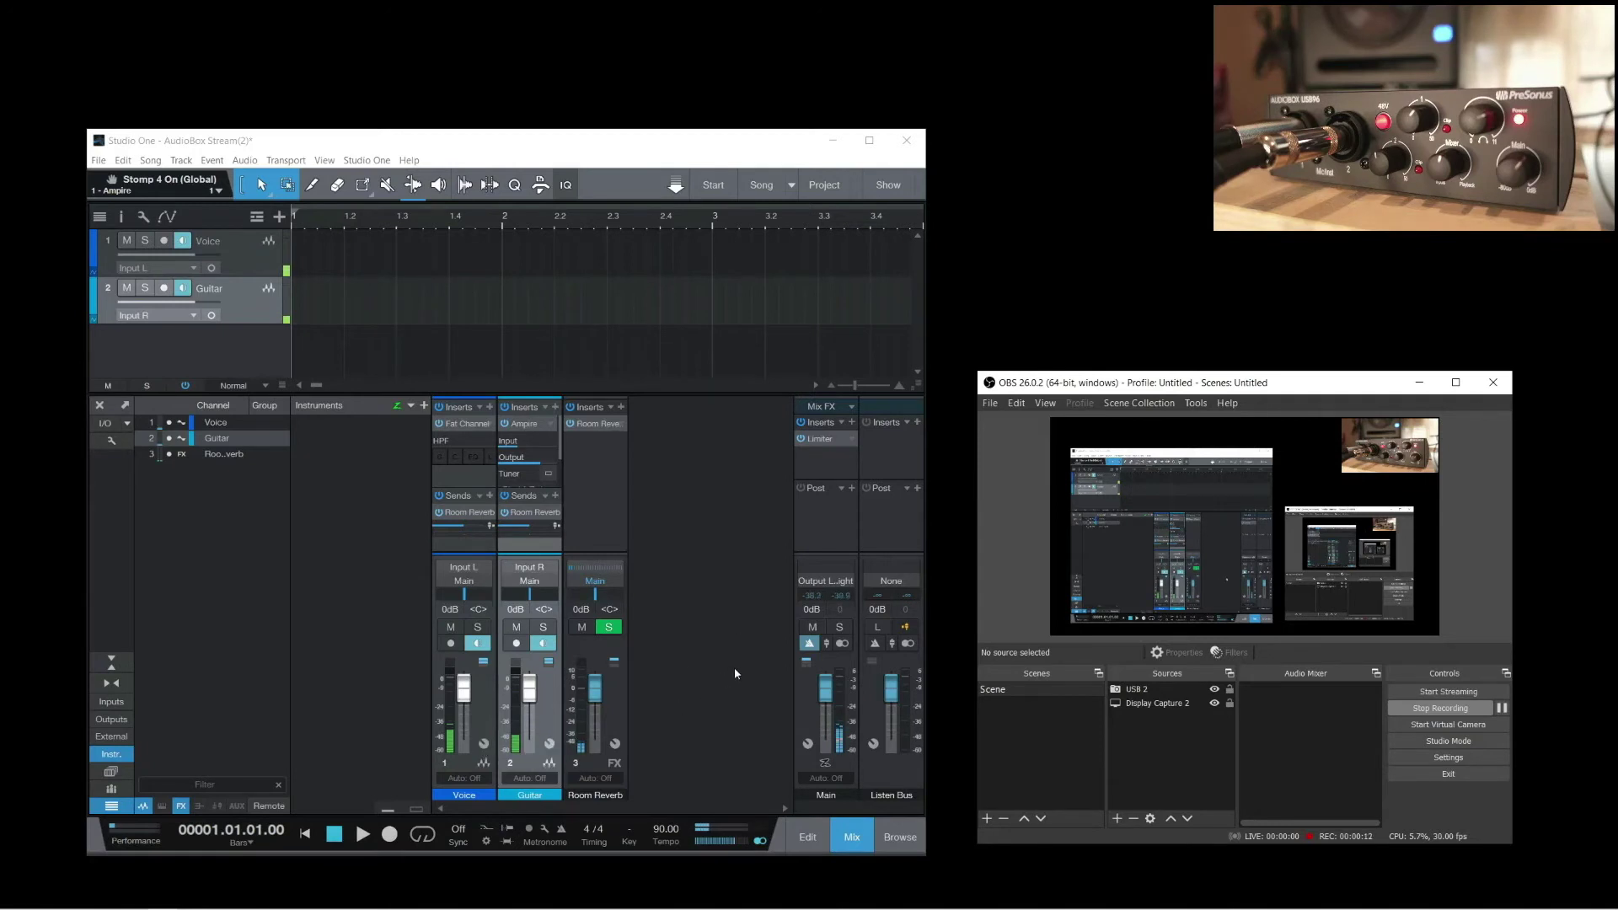
{"action": "left_click", "coordinate": [527, 425]}
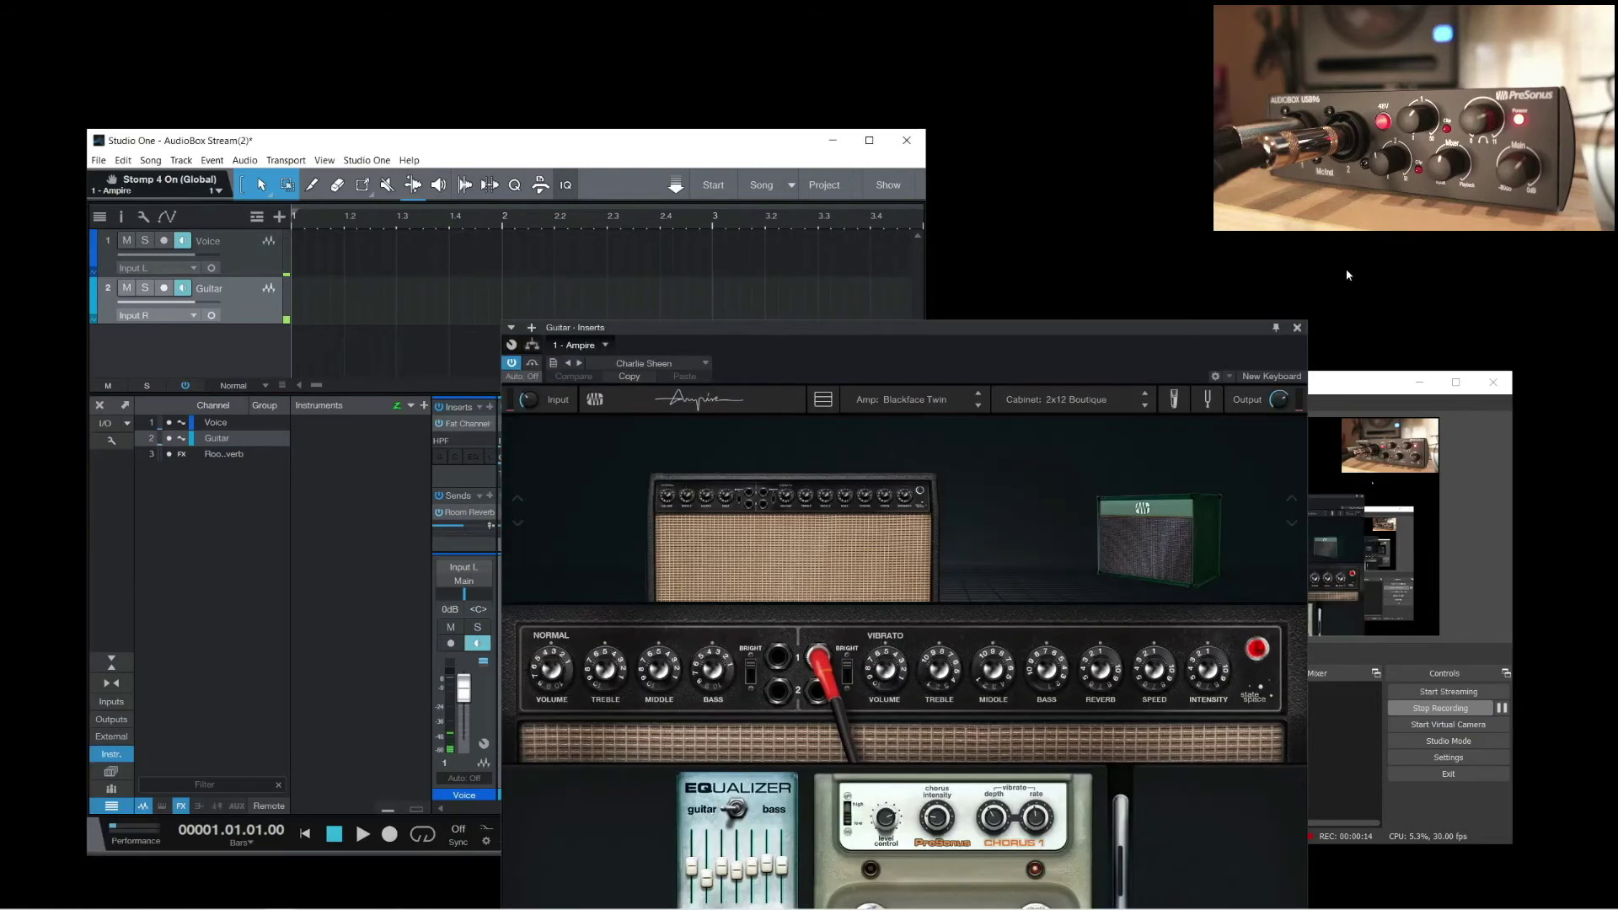
{"action": "left_click", "coordinate": [521, 424]}
{"action": "left_click", "coordinate": [456, 425]}
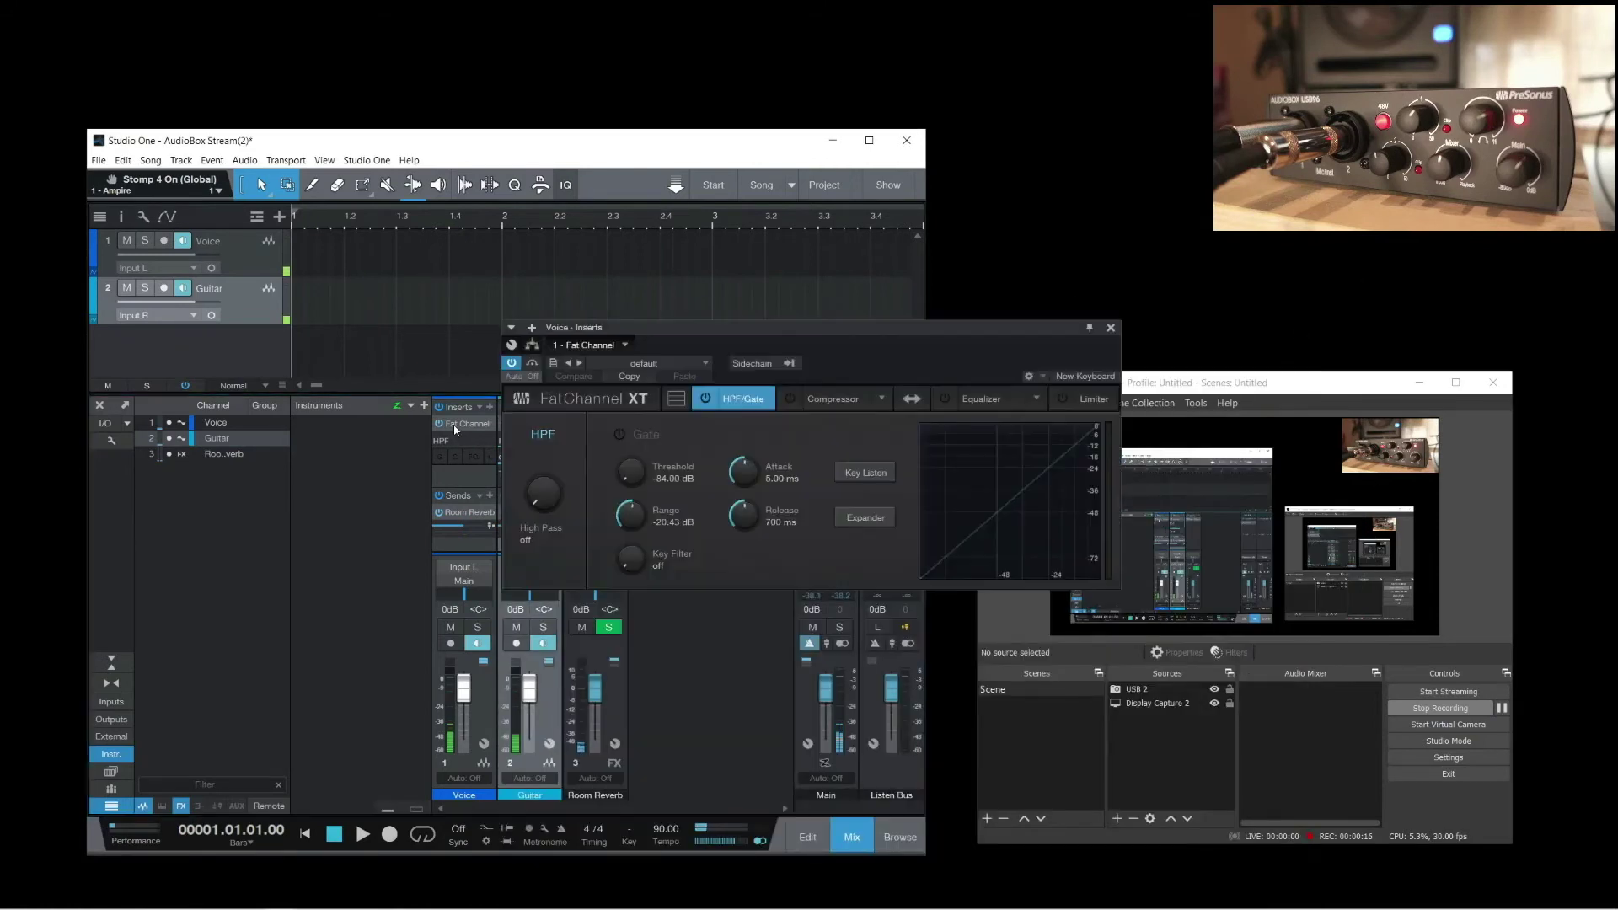
{"action": "left_click", "coordinate": [1109, 327]}
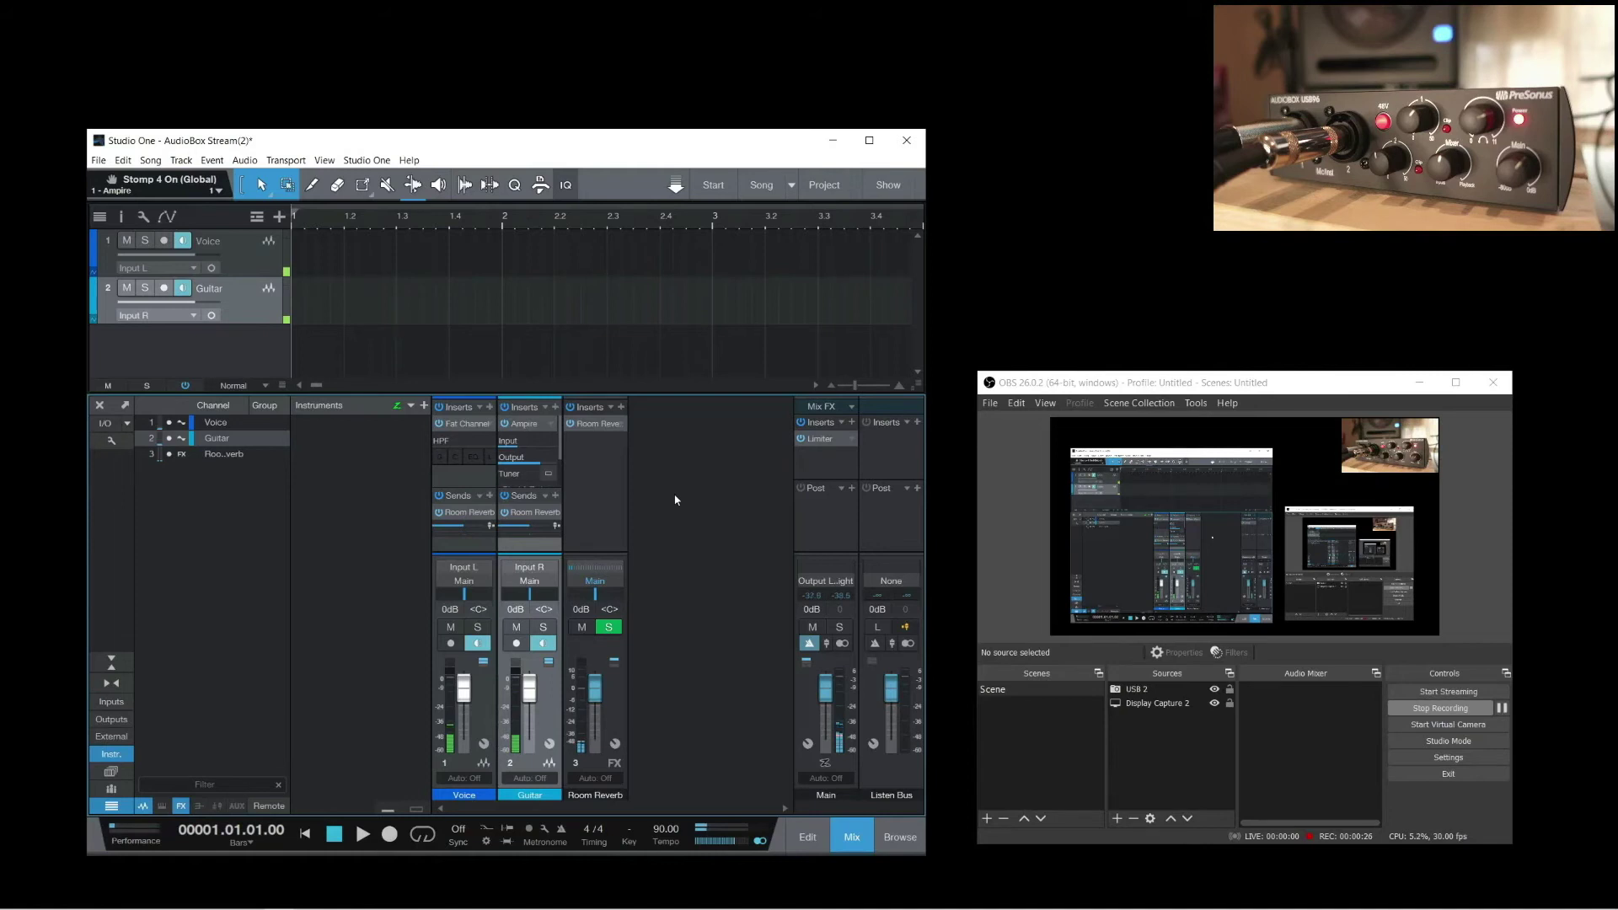
Insert reastream-standalone post-fader on Main, sending audio to '* local broadcast'
{"action": "left_click", "coordinate": [852, 490]}
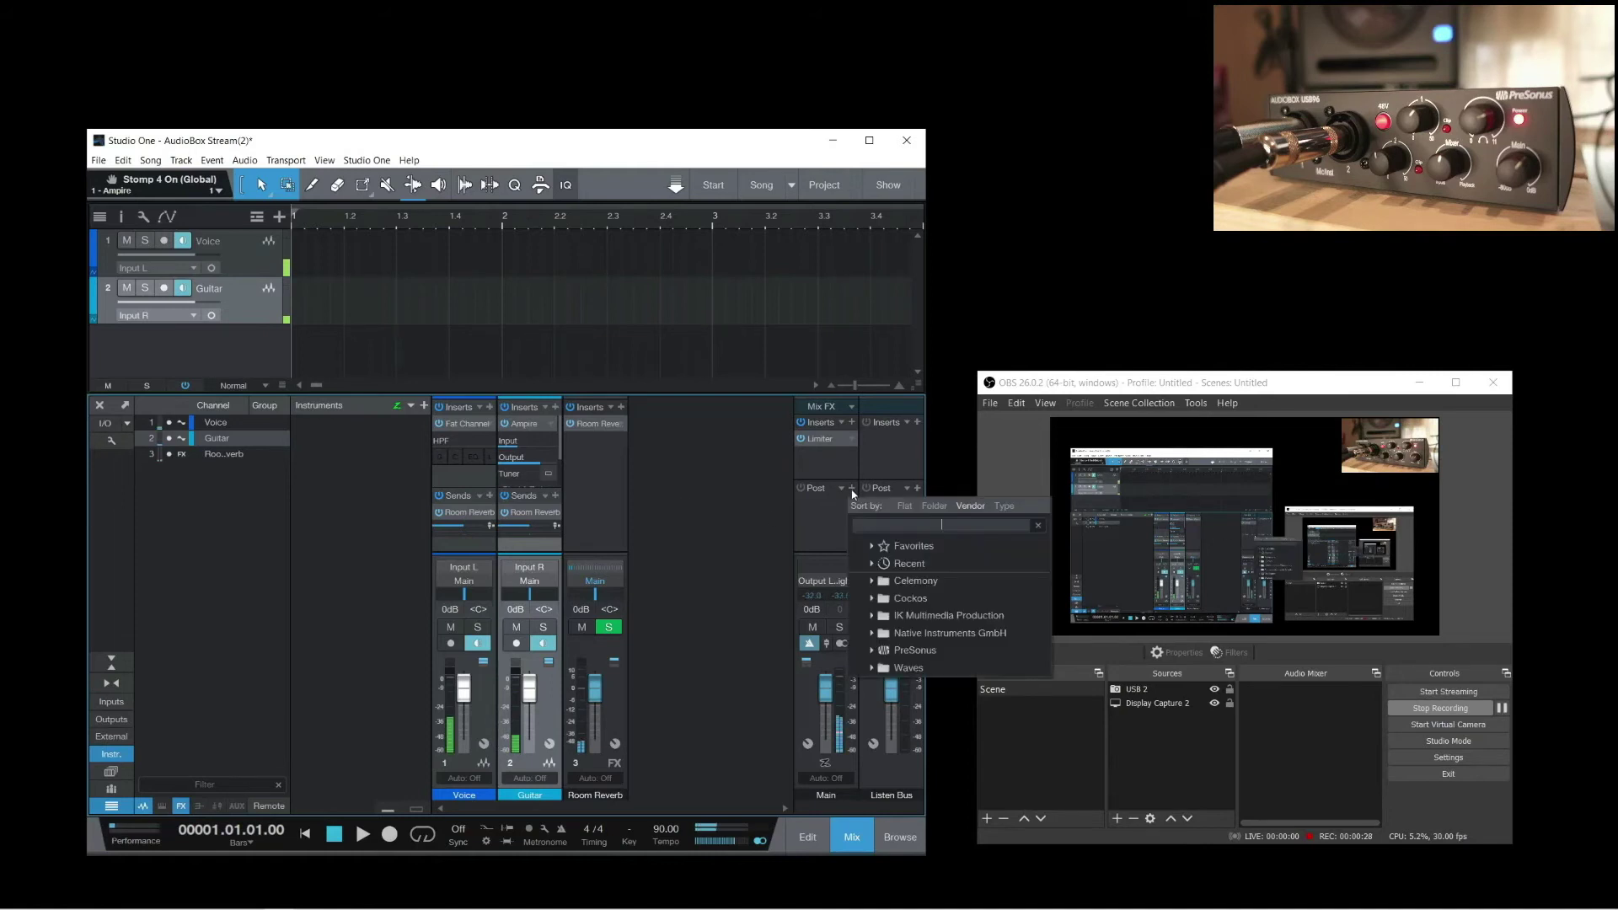
{"action": "left_click", "coordinate": [873, 599]}
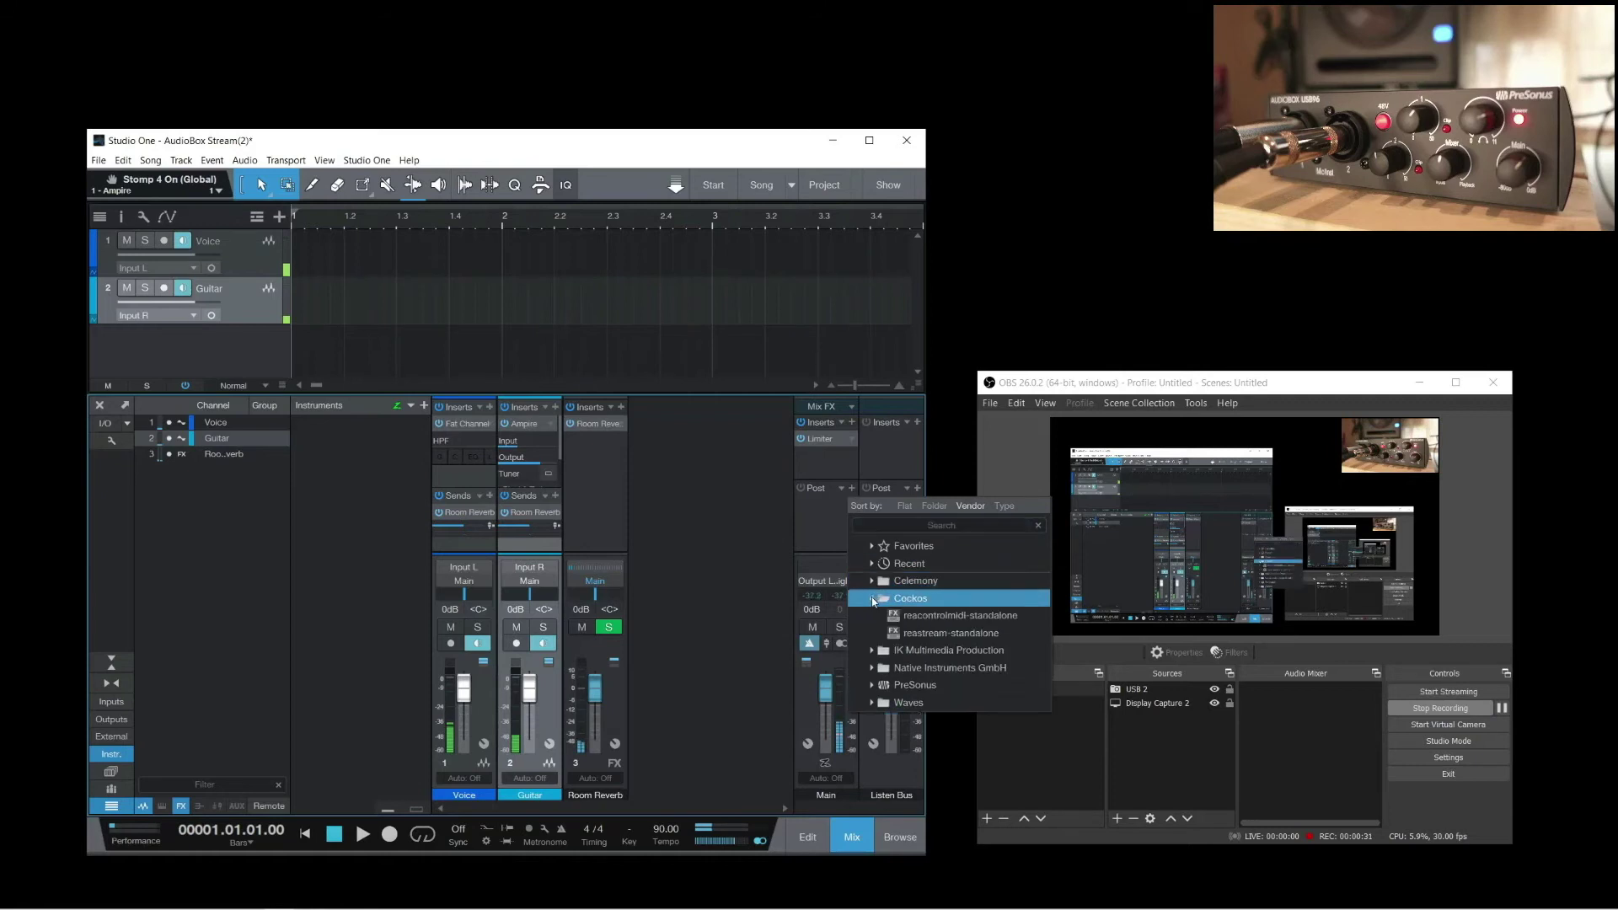
{"action": "left_click", "coordinate": [927, 634]}
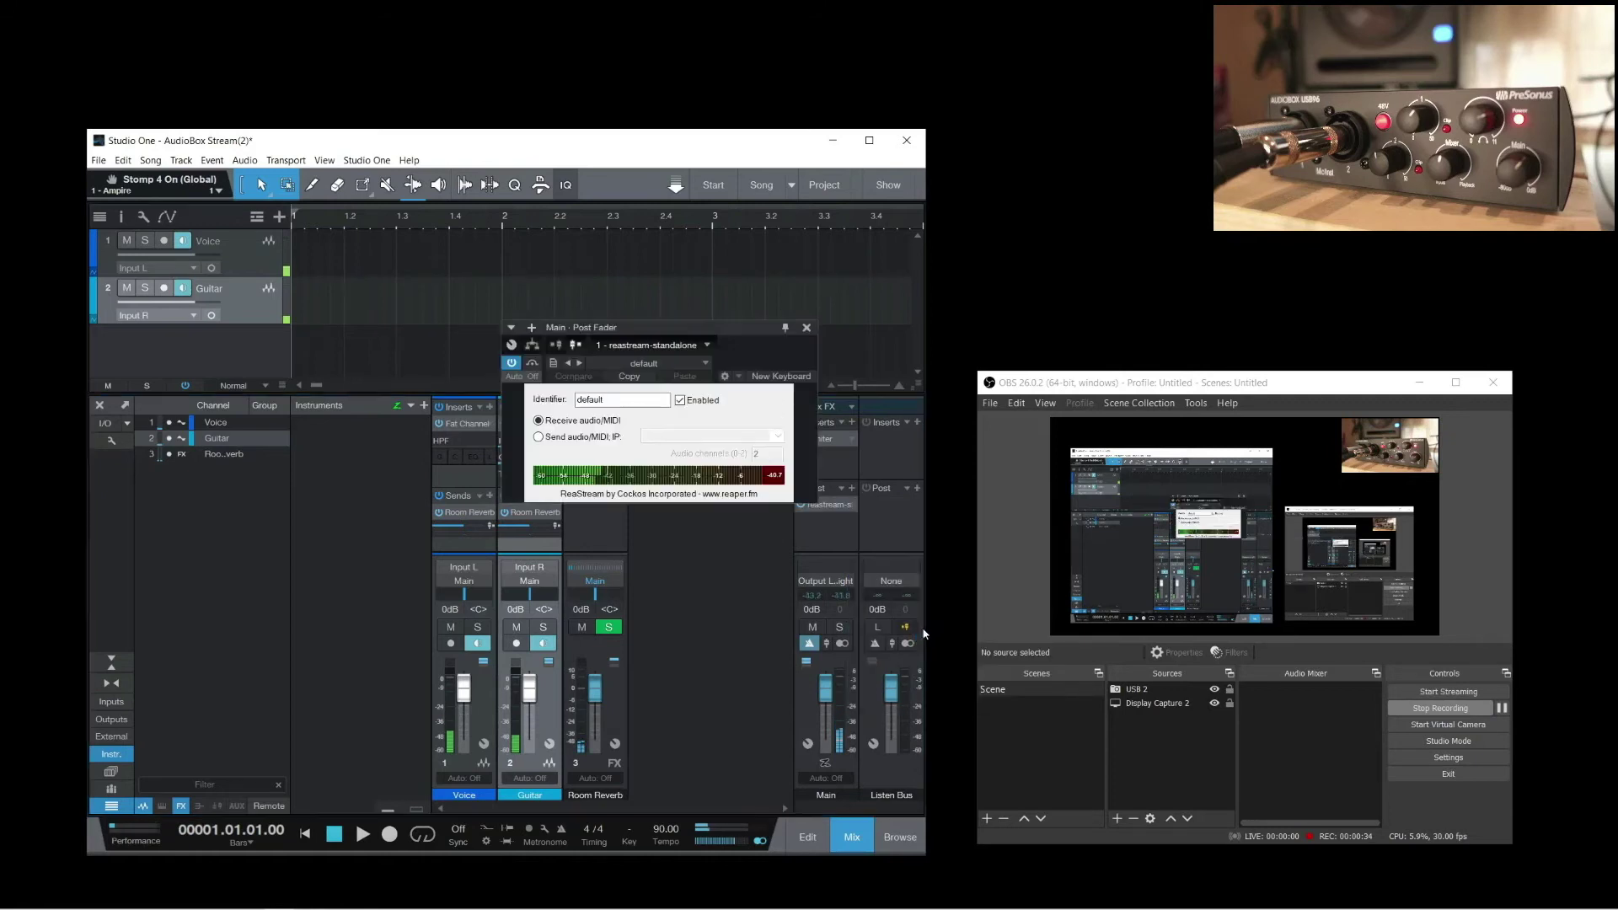
{"action": "left_click", "coordinate": [537, 437]}
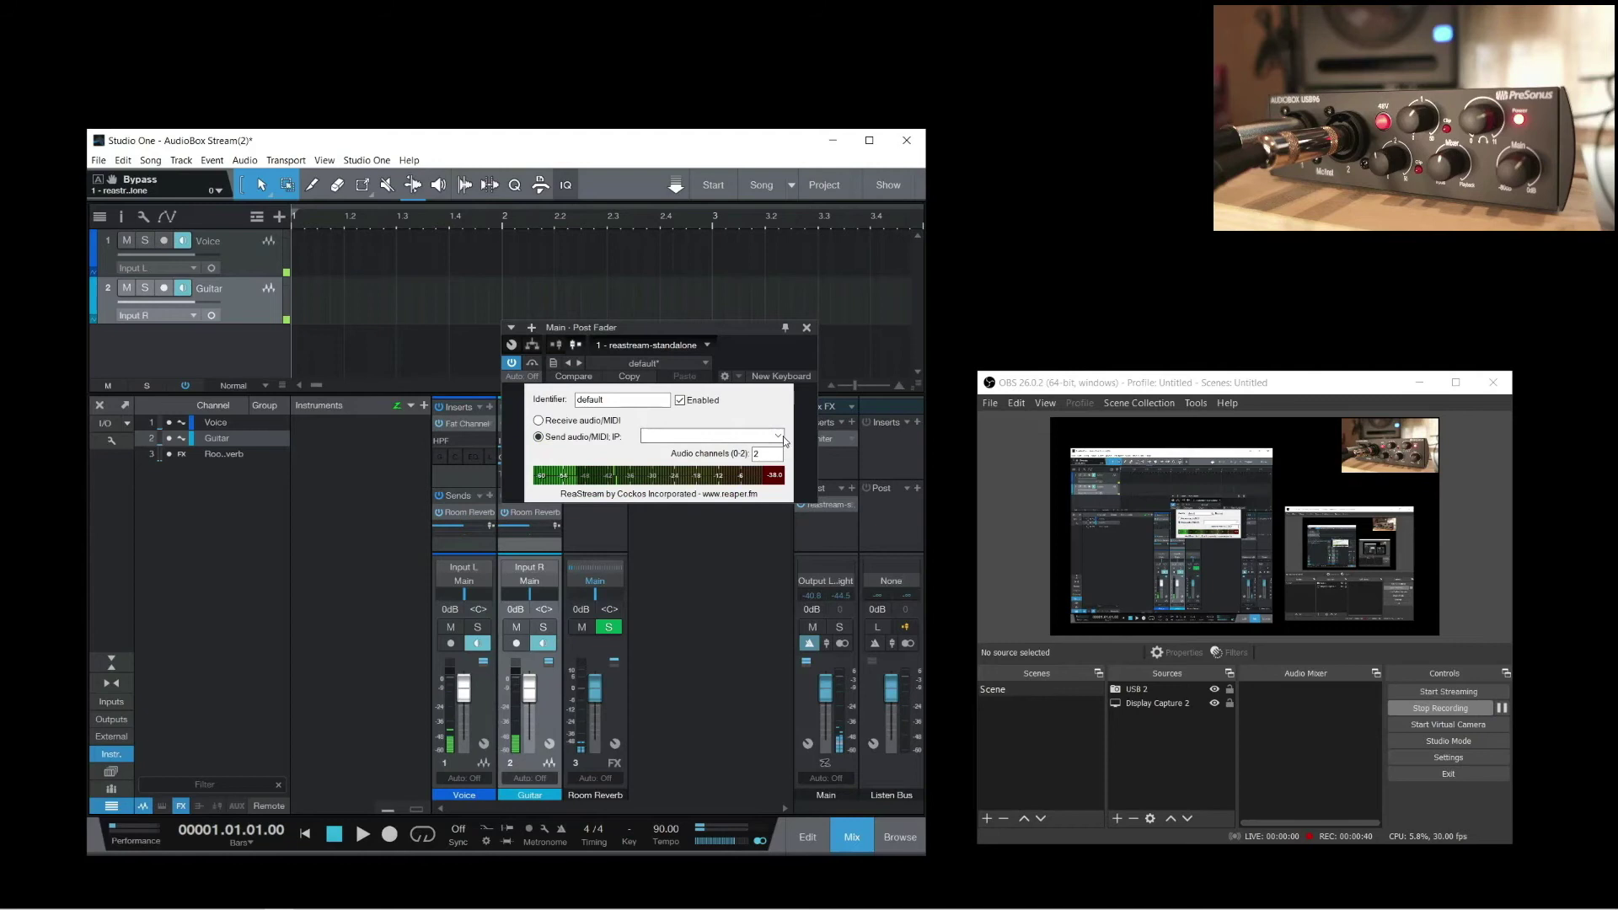
{"action": "left_click", "coordinate": [777, 436]}
{"action": "left_click", "coordinate": [739, 459]}
Add an Audio Input Capture source using VoiceMeeter Aux Output (VB-Audio VoiceMeeter AUX VAIO)
{"action": "left_click", "coordinate": [1009, 601]}
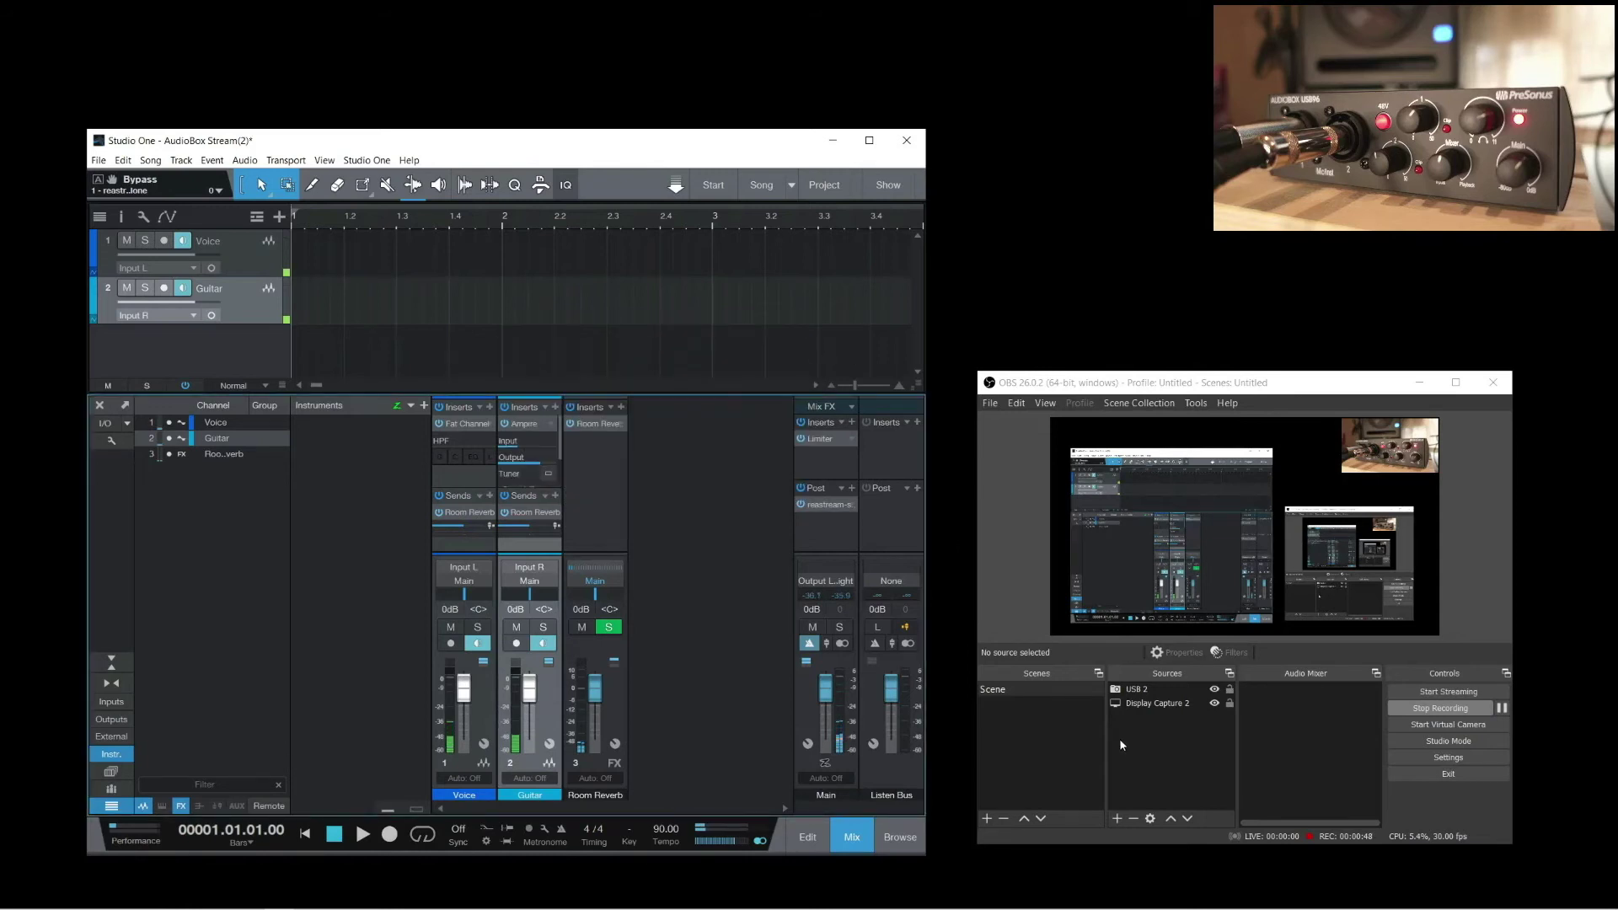
{"action": "left_click", "coordinate": [1117, 819]}
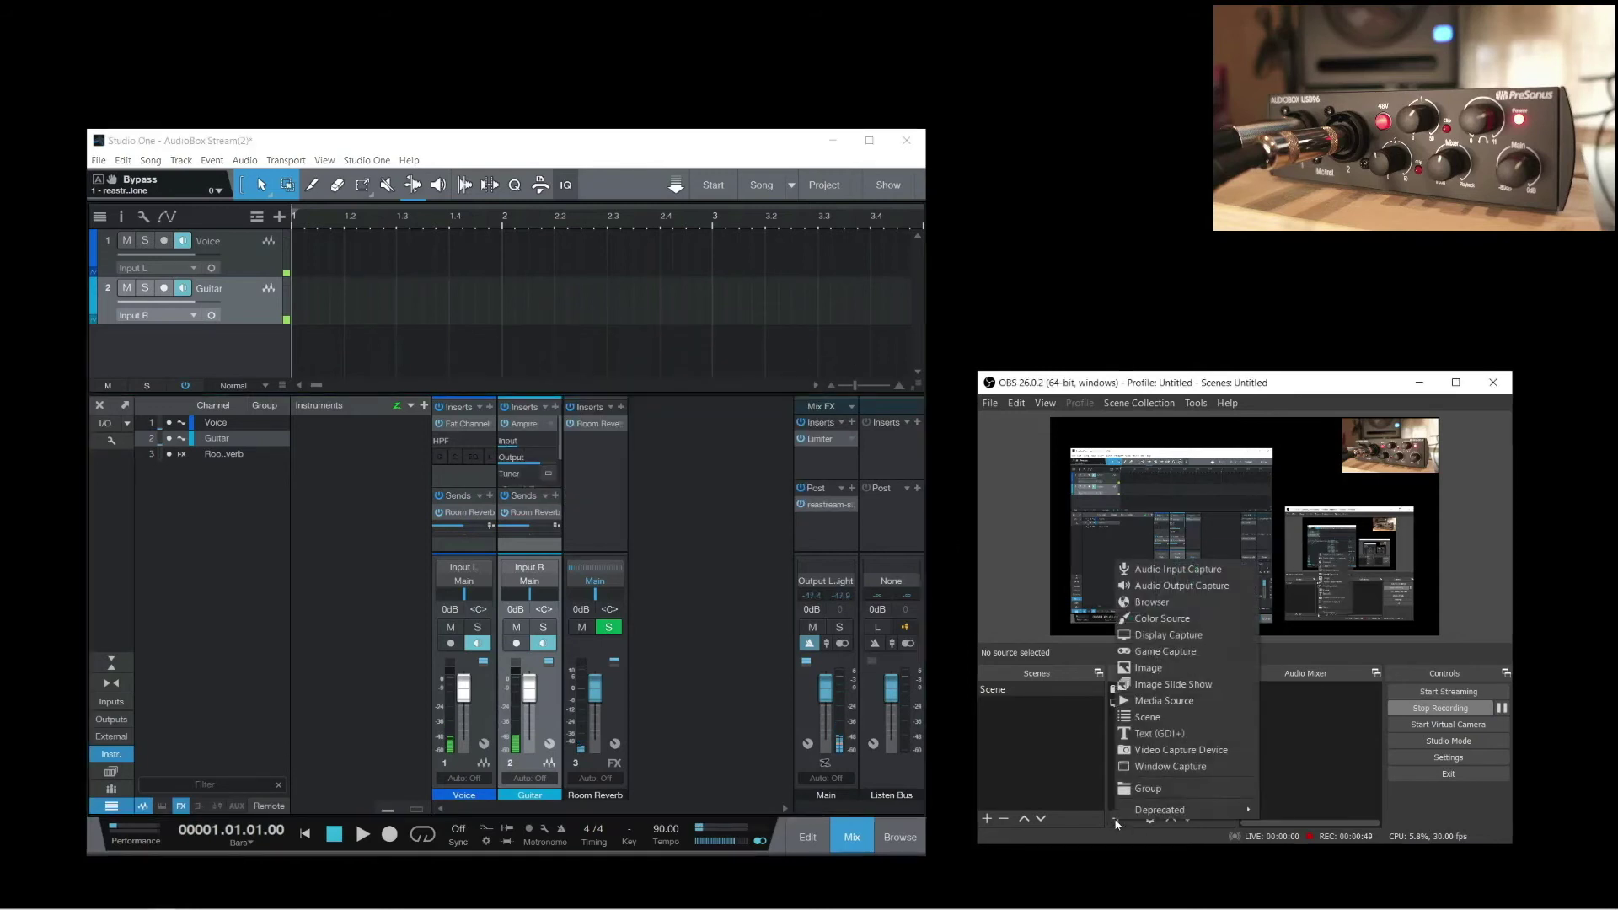
{"action": "left_click", "coordinate": [1135, 579]}
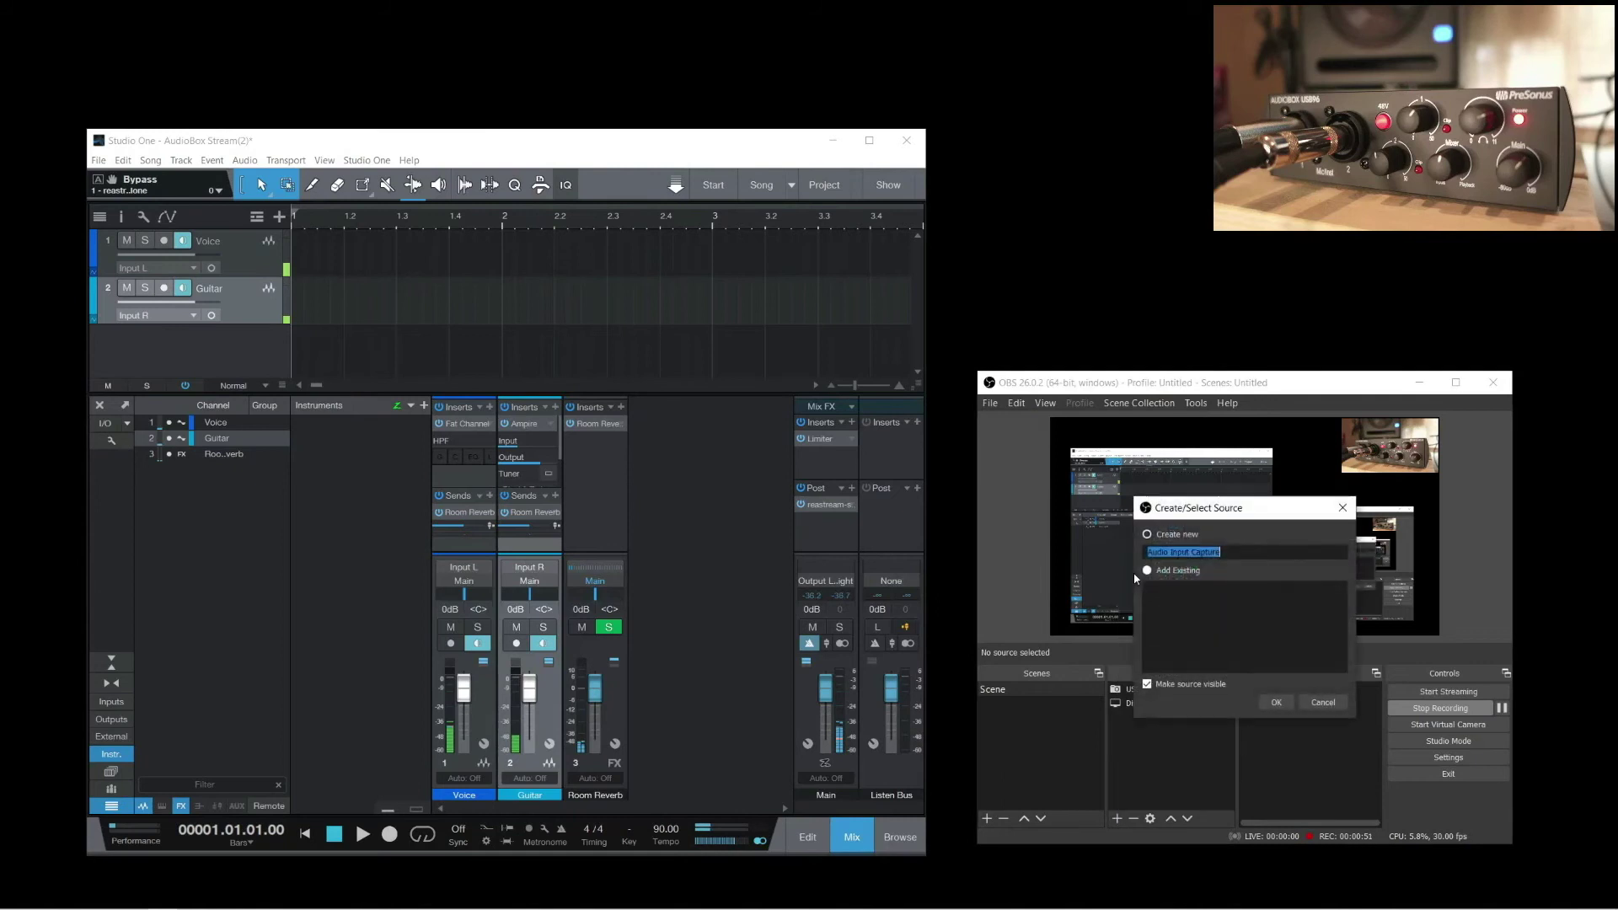
{"action": "left_click", "coordinate": [1274, 703]}
{"action": "left_click_drag", "start_coordinate": [1102, 320], "coordinate": [866, 287]}
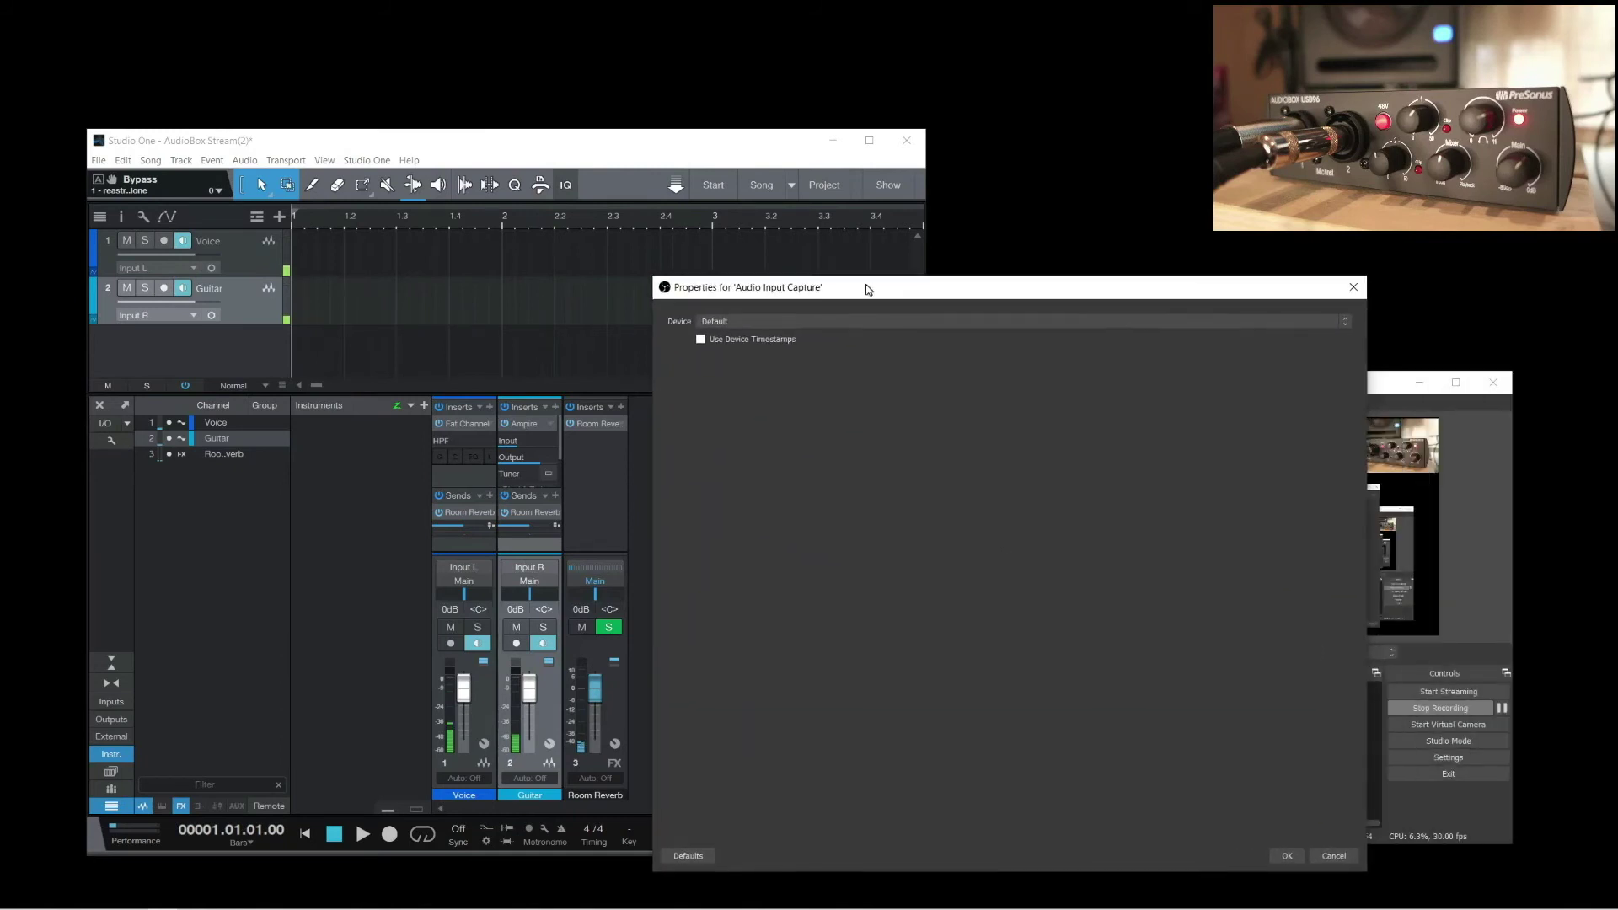
{"action": "left_click", "coordinate": [1342, 321]}
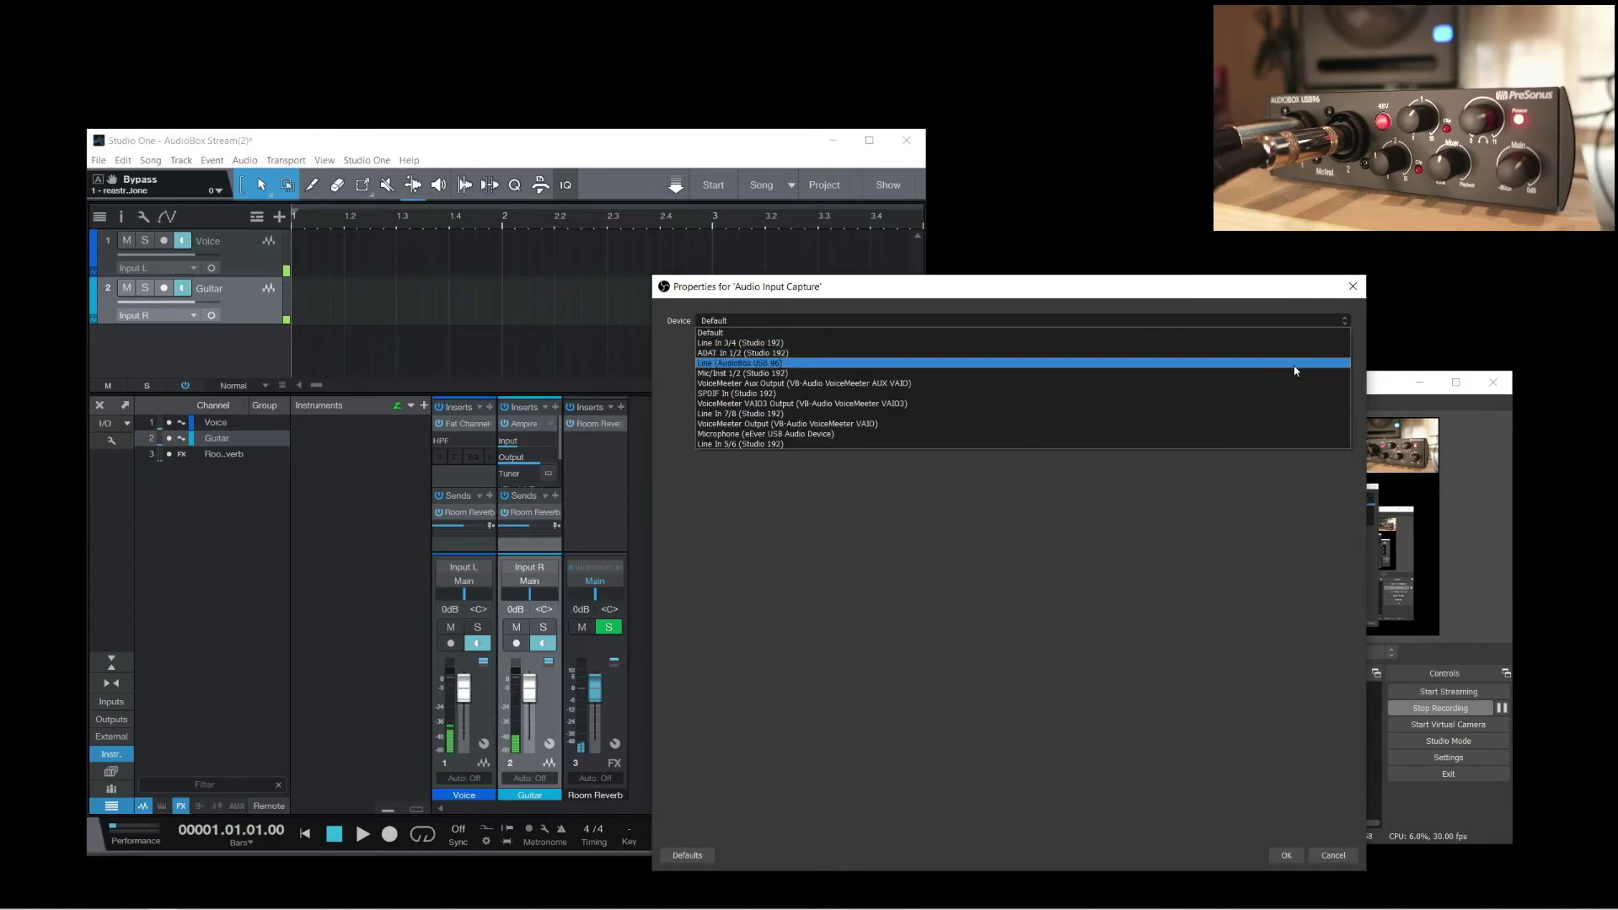
{"action": "left_click", "coordinate": [785, 384]}
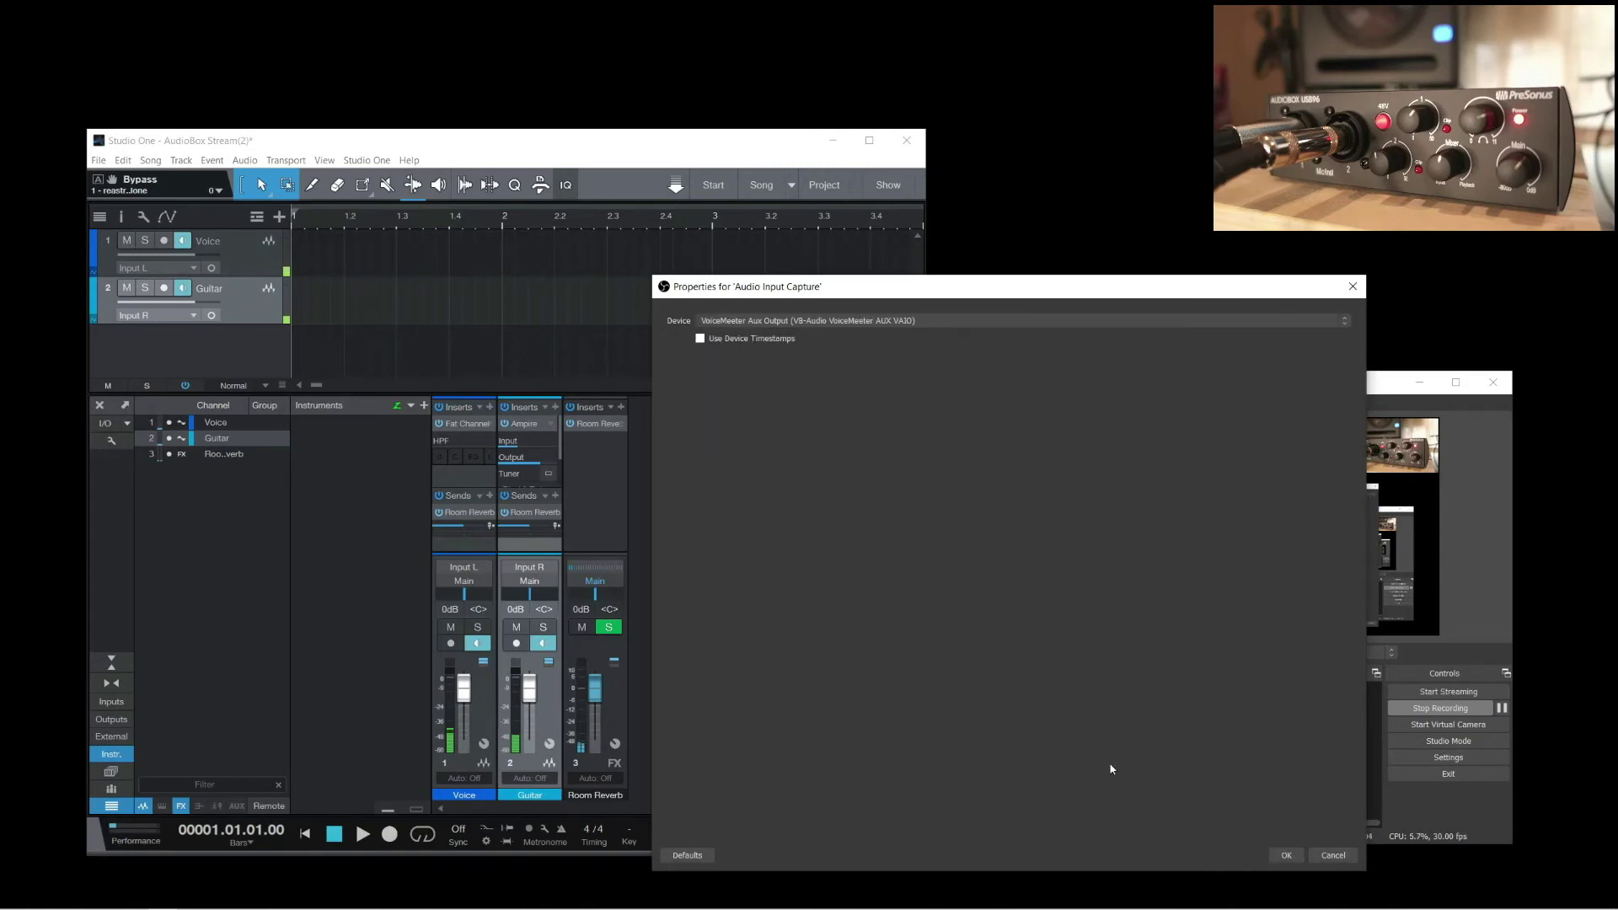
{"action": "left_click", "coordinate": [1286, 856]}
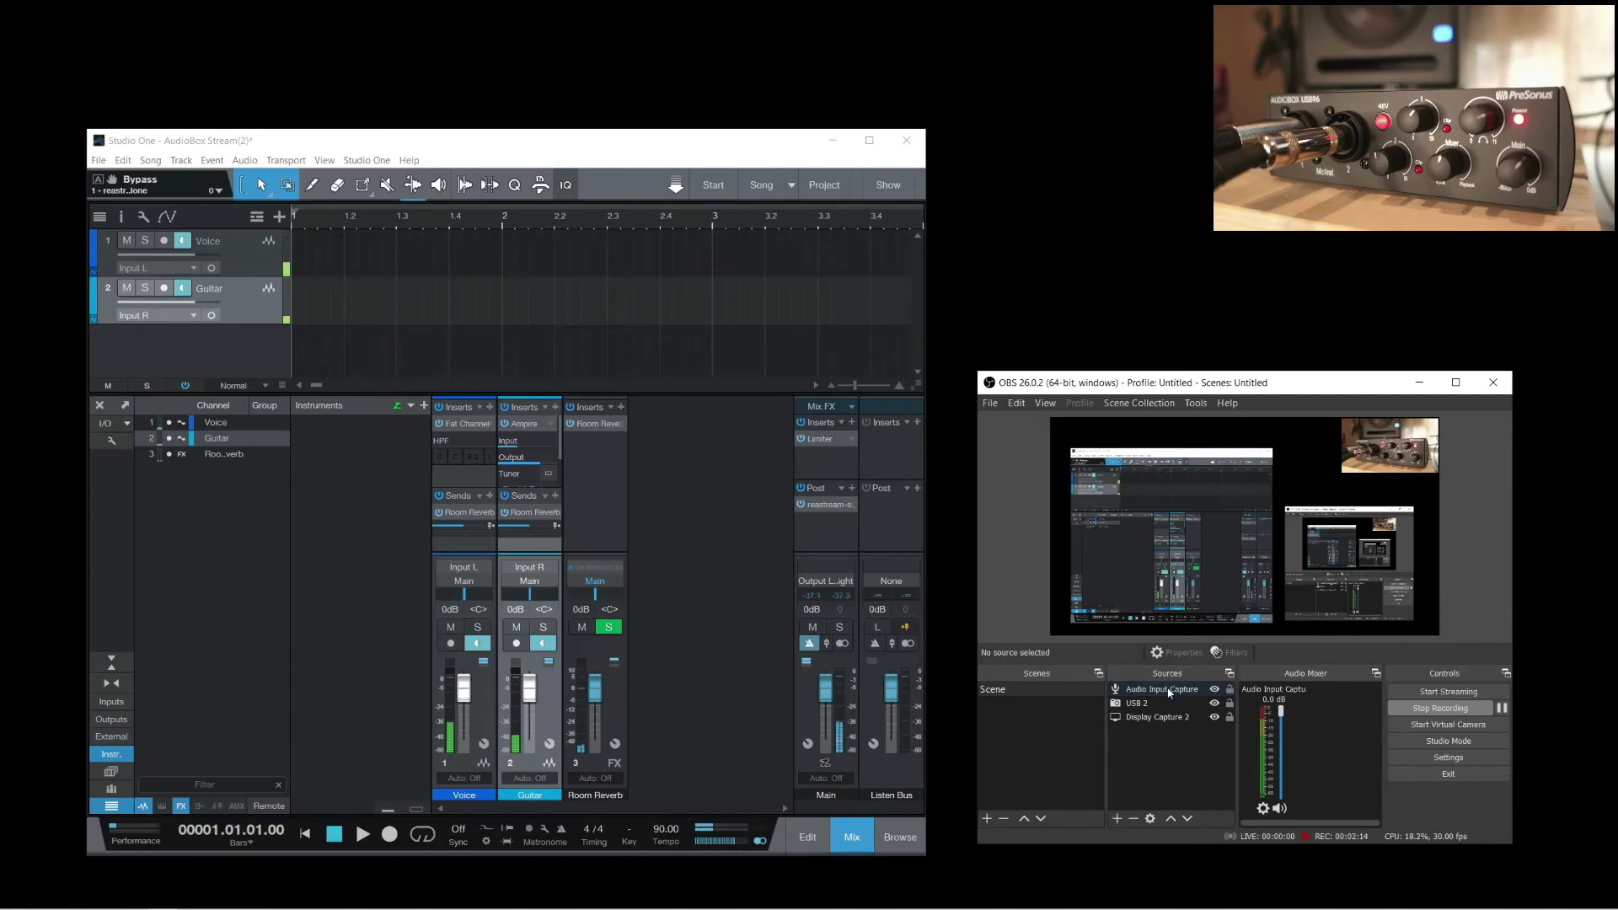
Add a VST 2.x Plug-in filter to the Audio Input Capture source, keeping the default name
{"action": "right_click", "coordinate": [1169, 691]}
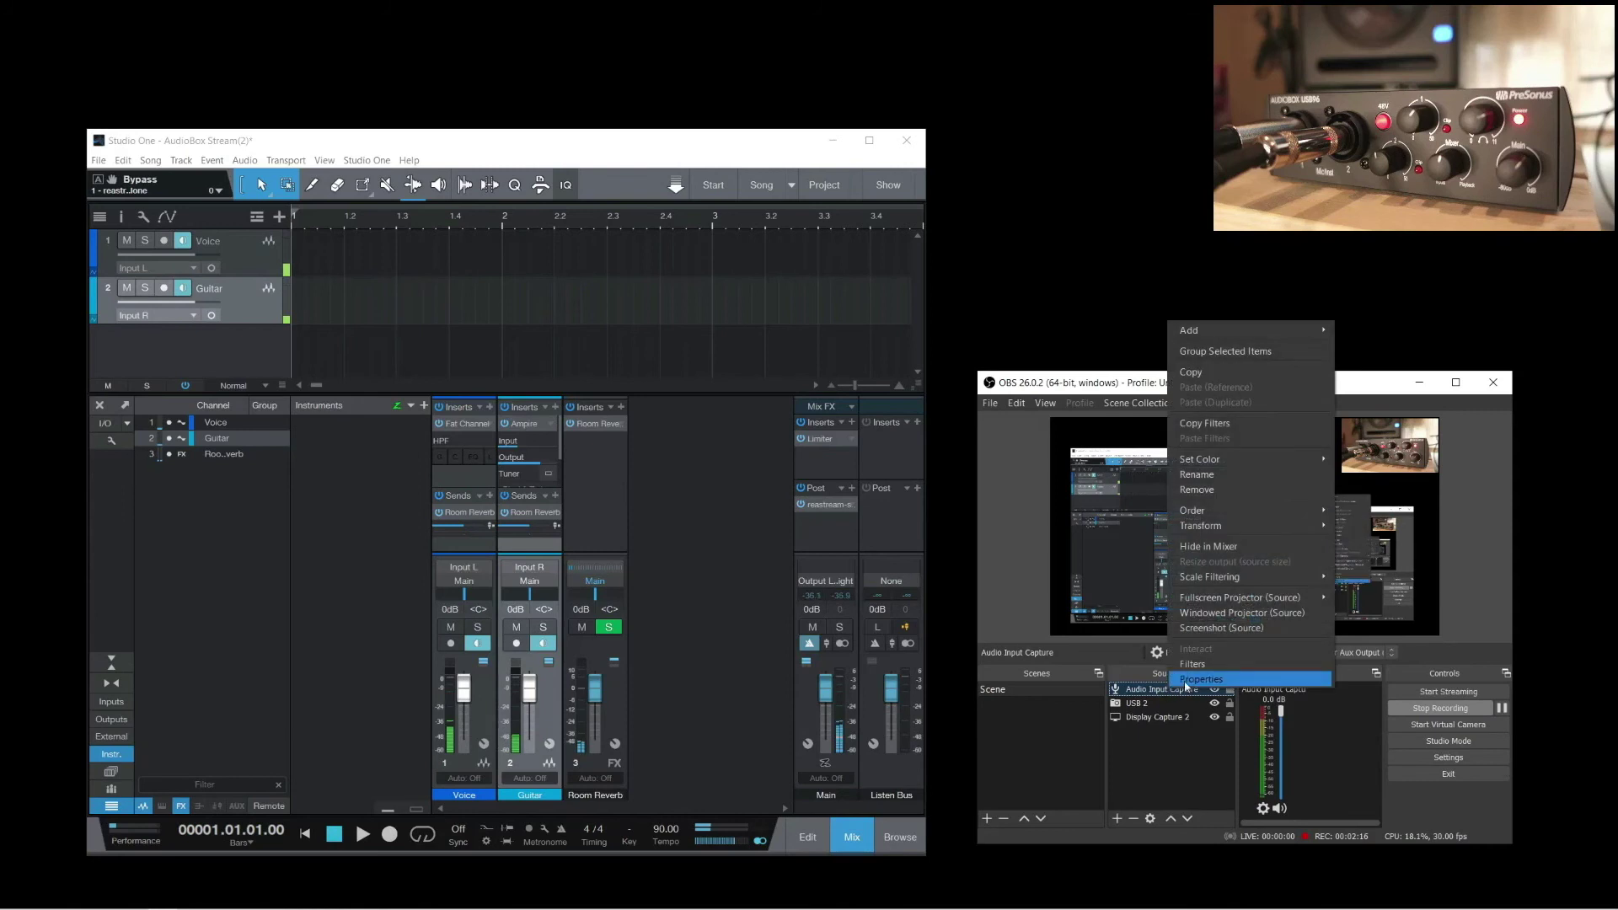
{"action": "left_click", "coordinate": [1193, 665]}
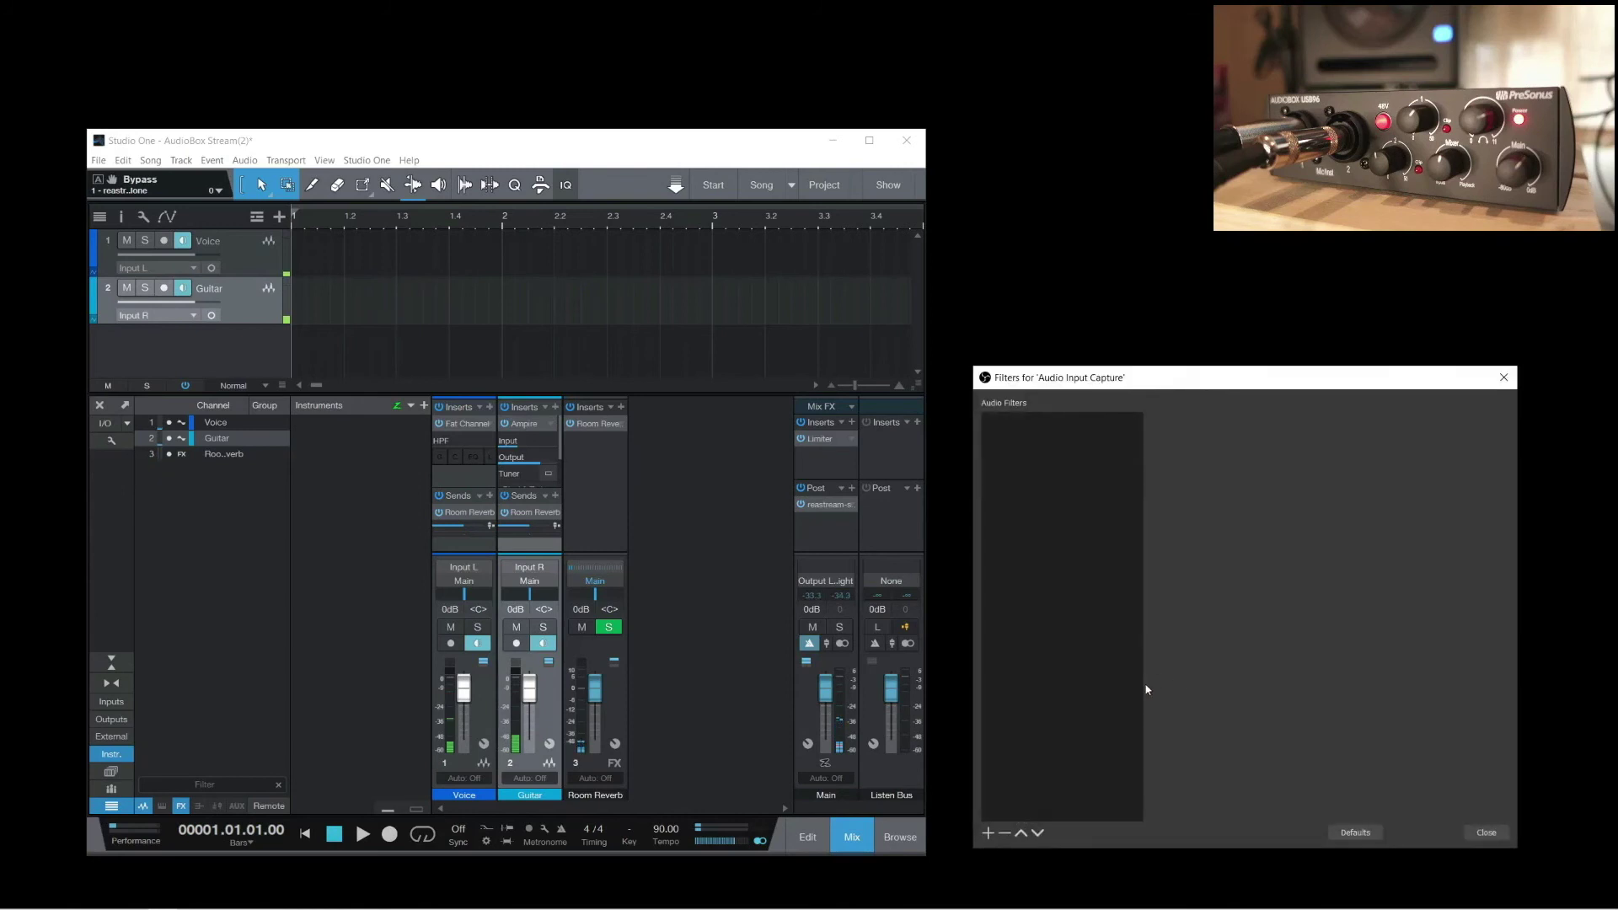
{"action": "left_click", "coordinate": [988, 833]}
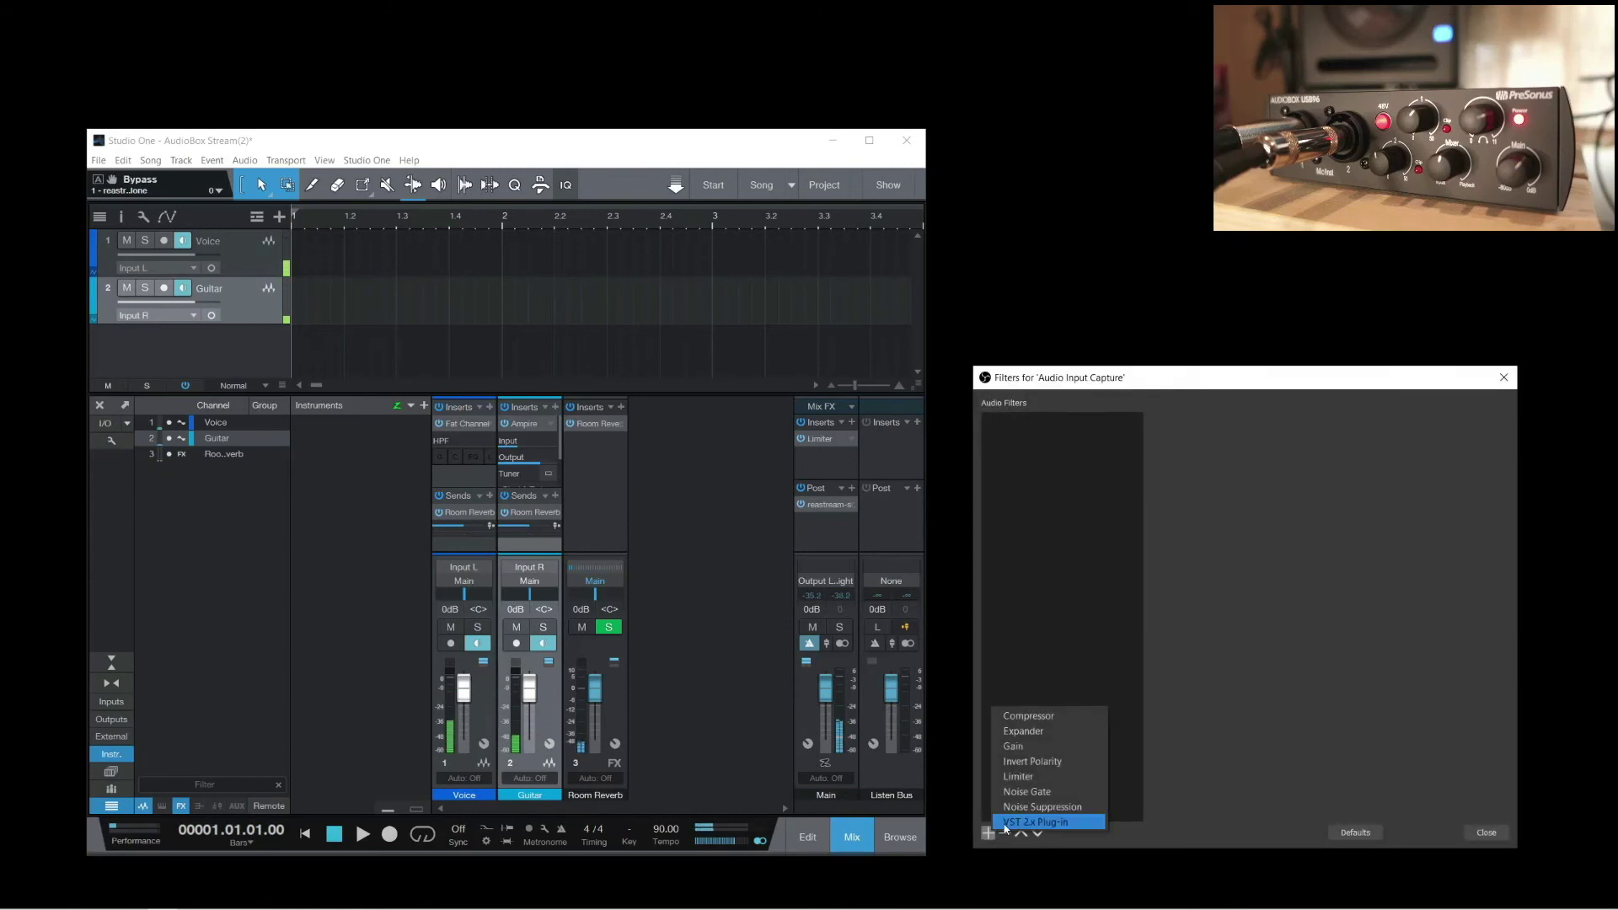
{"action": "left_click", "coordinate": [1009, 822]}
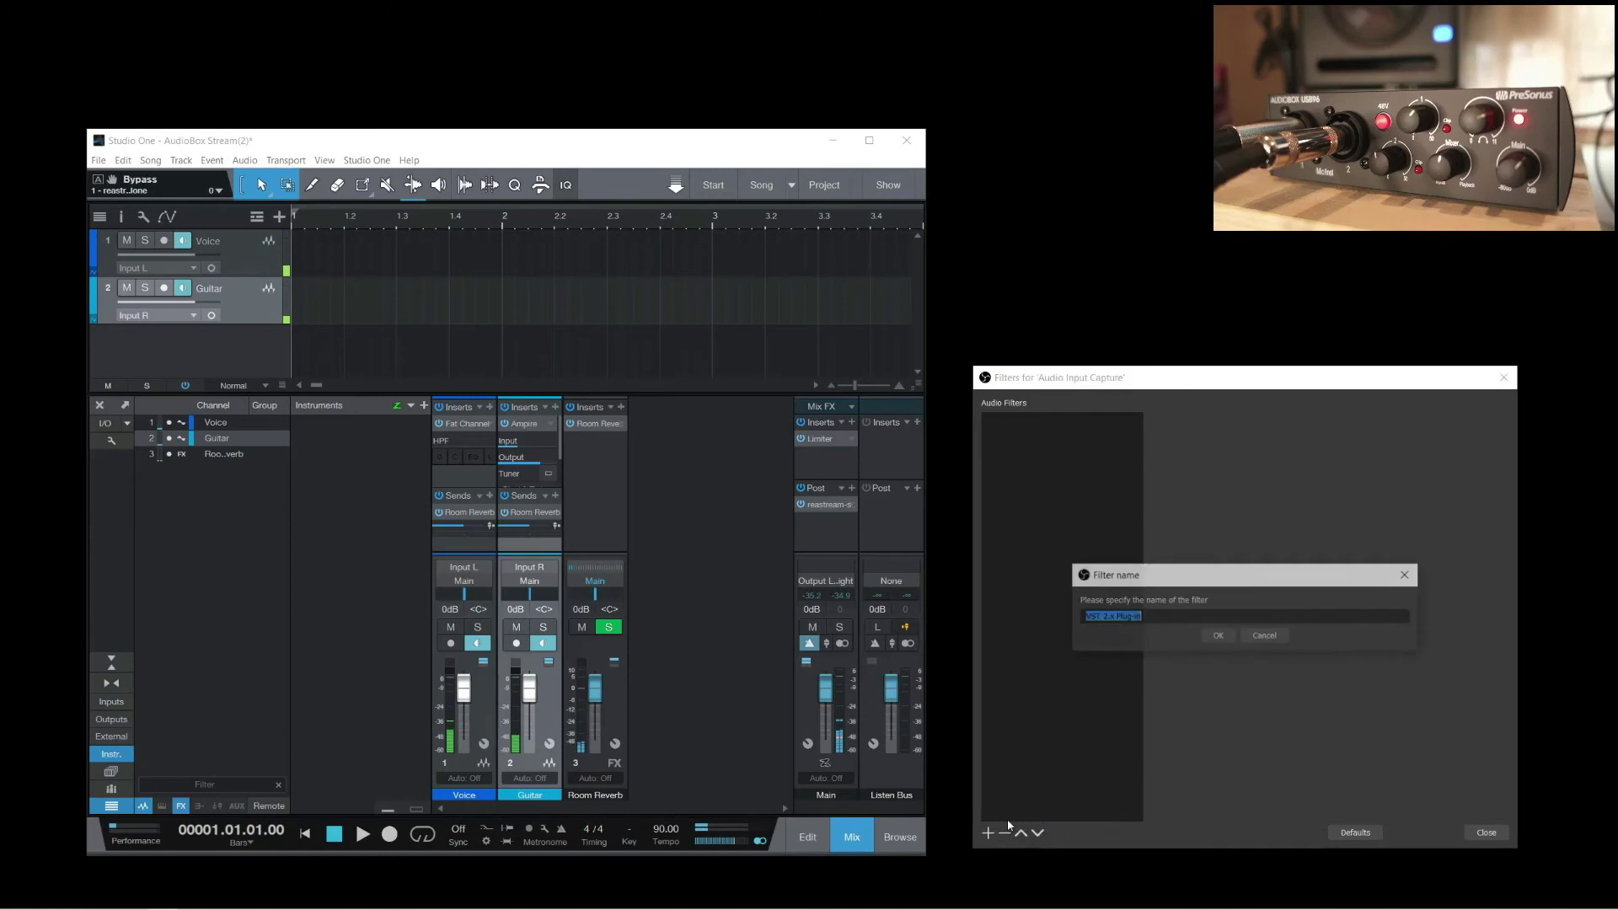
{"action": "left_click", "coordinate": [1217, 636]}
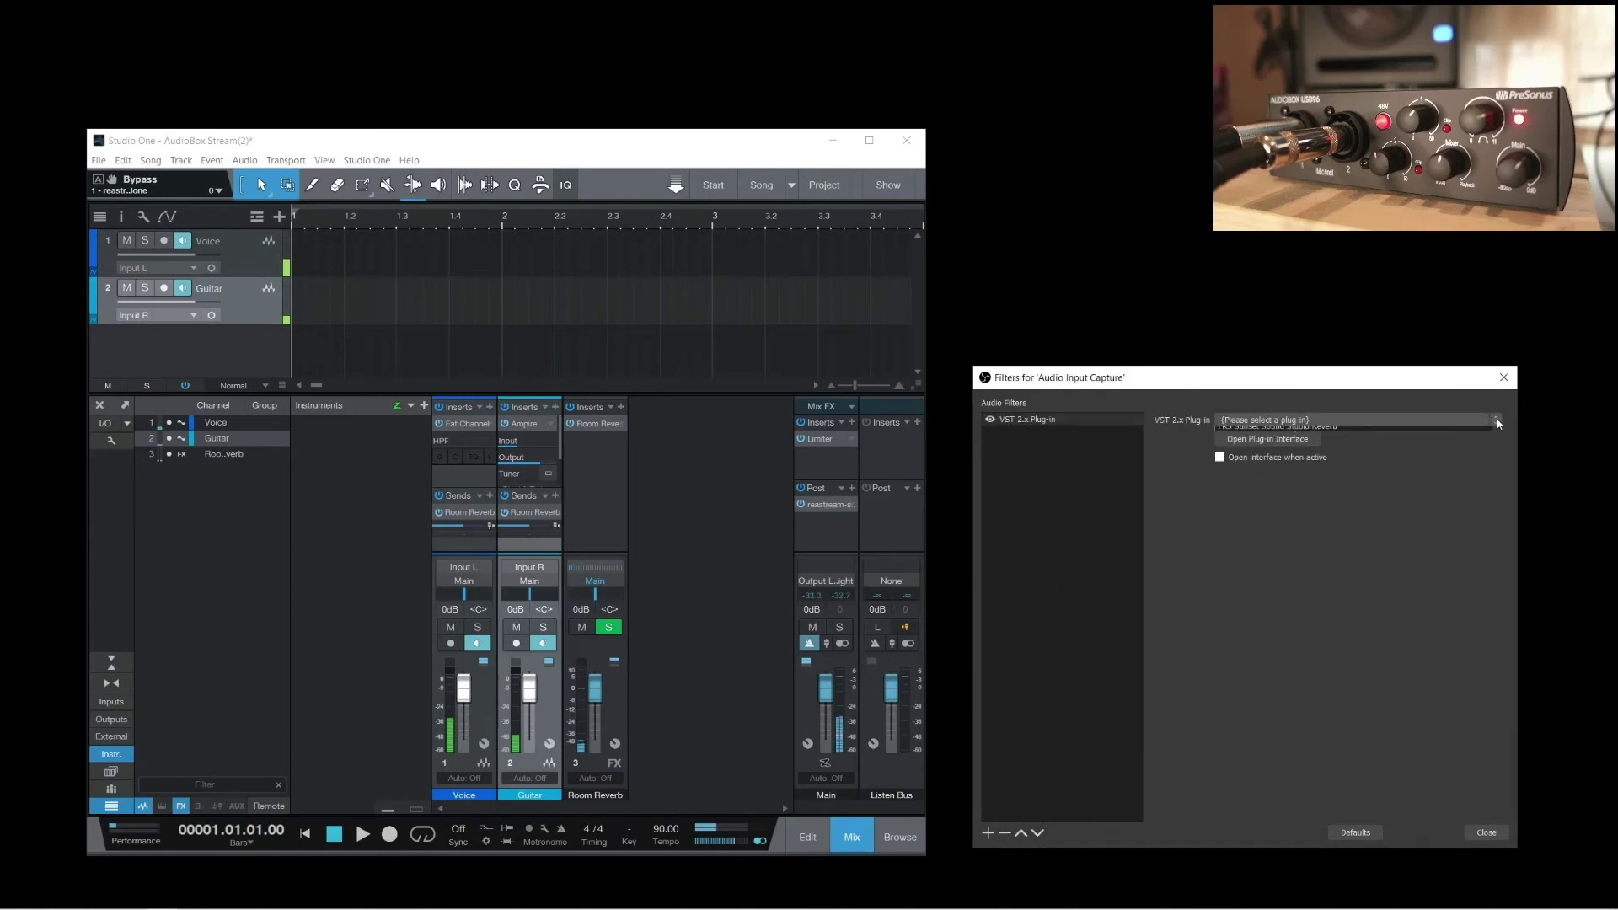
Load reastream-standalone into the VST filter and open its plug-in interface
{"action": "left_click", "coordinate": [1450, 423]}
{"action": "scroll", "coordinate": [1340, 748], "scroll_direction": "down", "scroll_amount": 3}
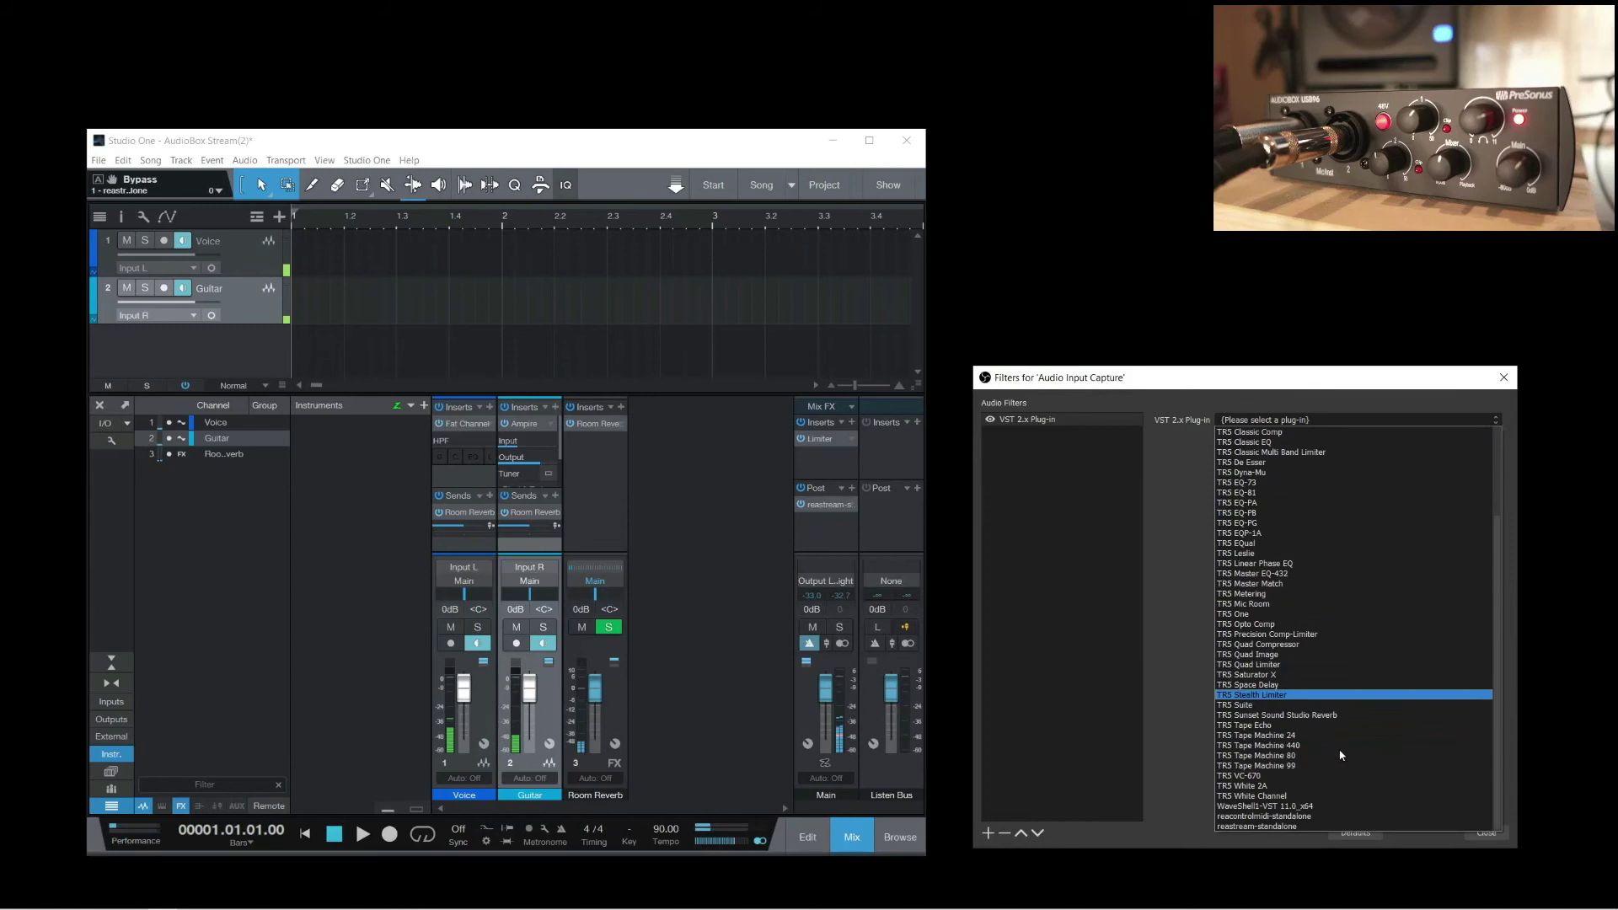
{"action": "left_click", "coordinate": [1307, 824]}
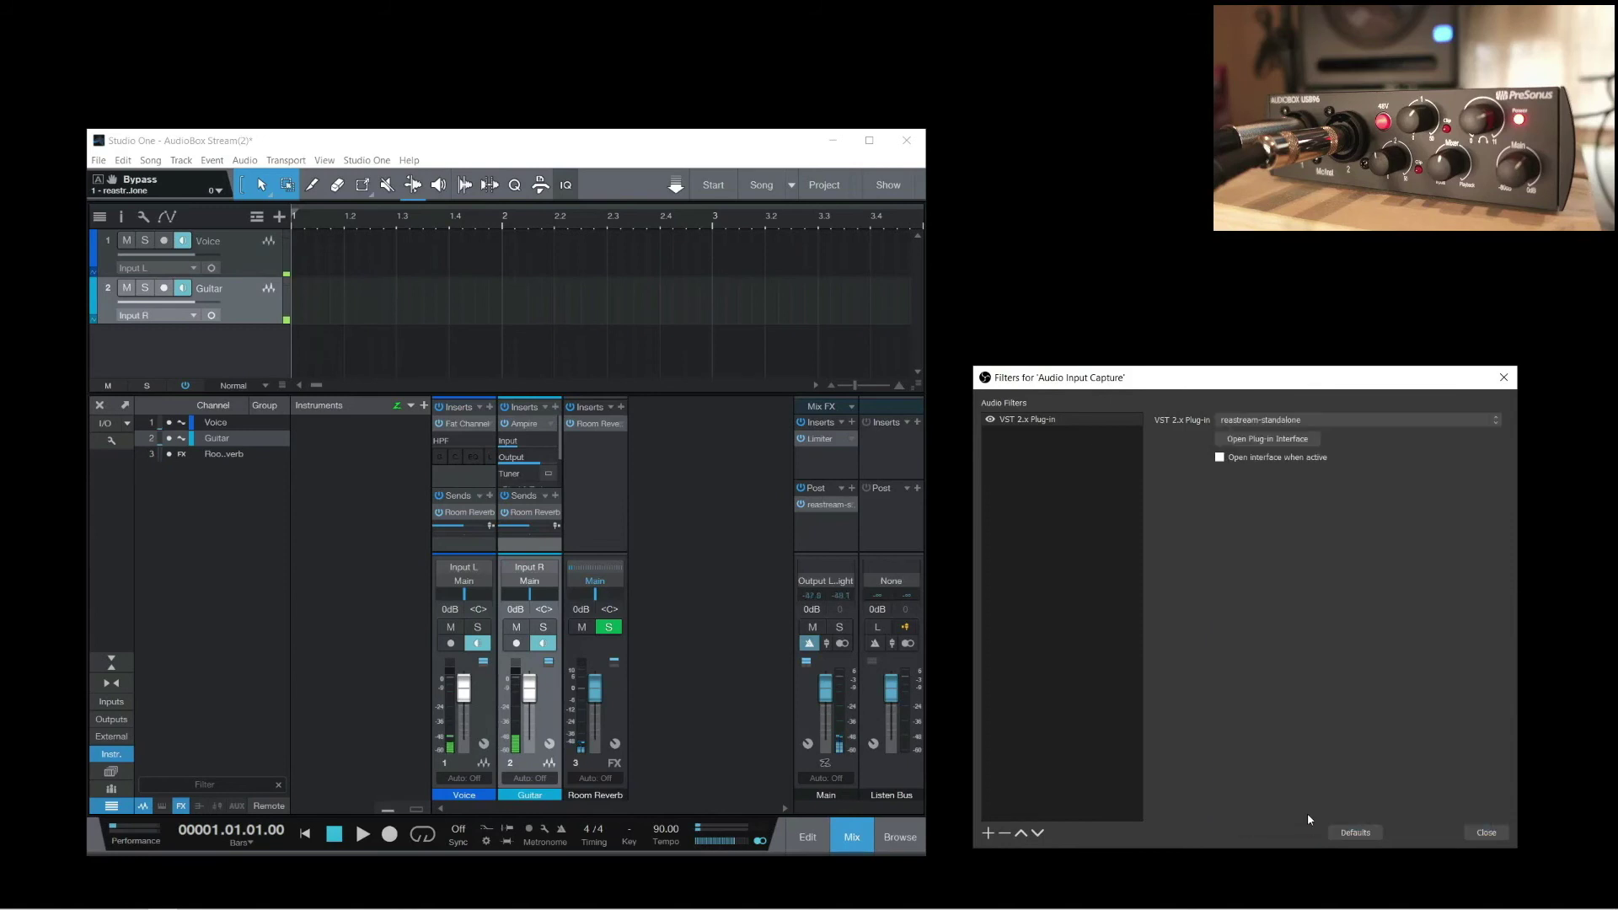
{"action": "left_click", "coordinate": [1261, 440]}
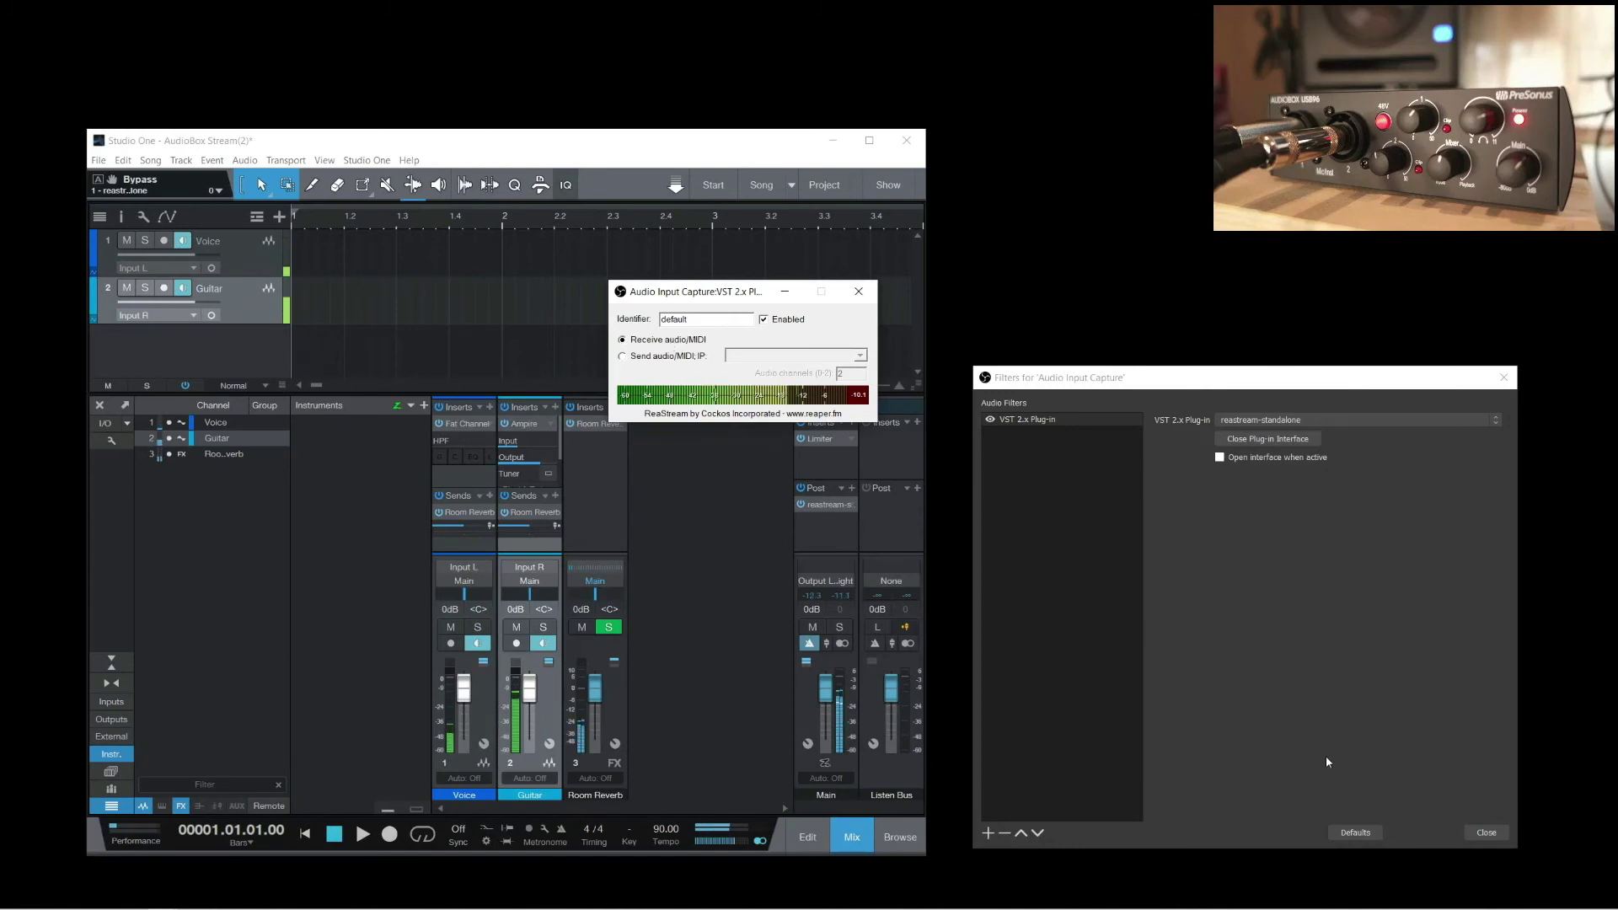
Close the OBS Filters window, lower Main slightly, and sweep the Guitar pan back to <C>
{"action": "left_click", "coordinate": [1486, 832]}
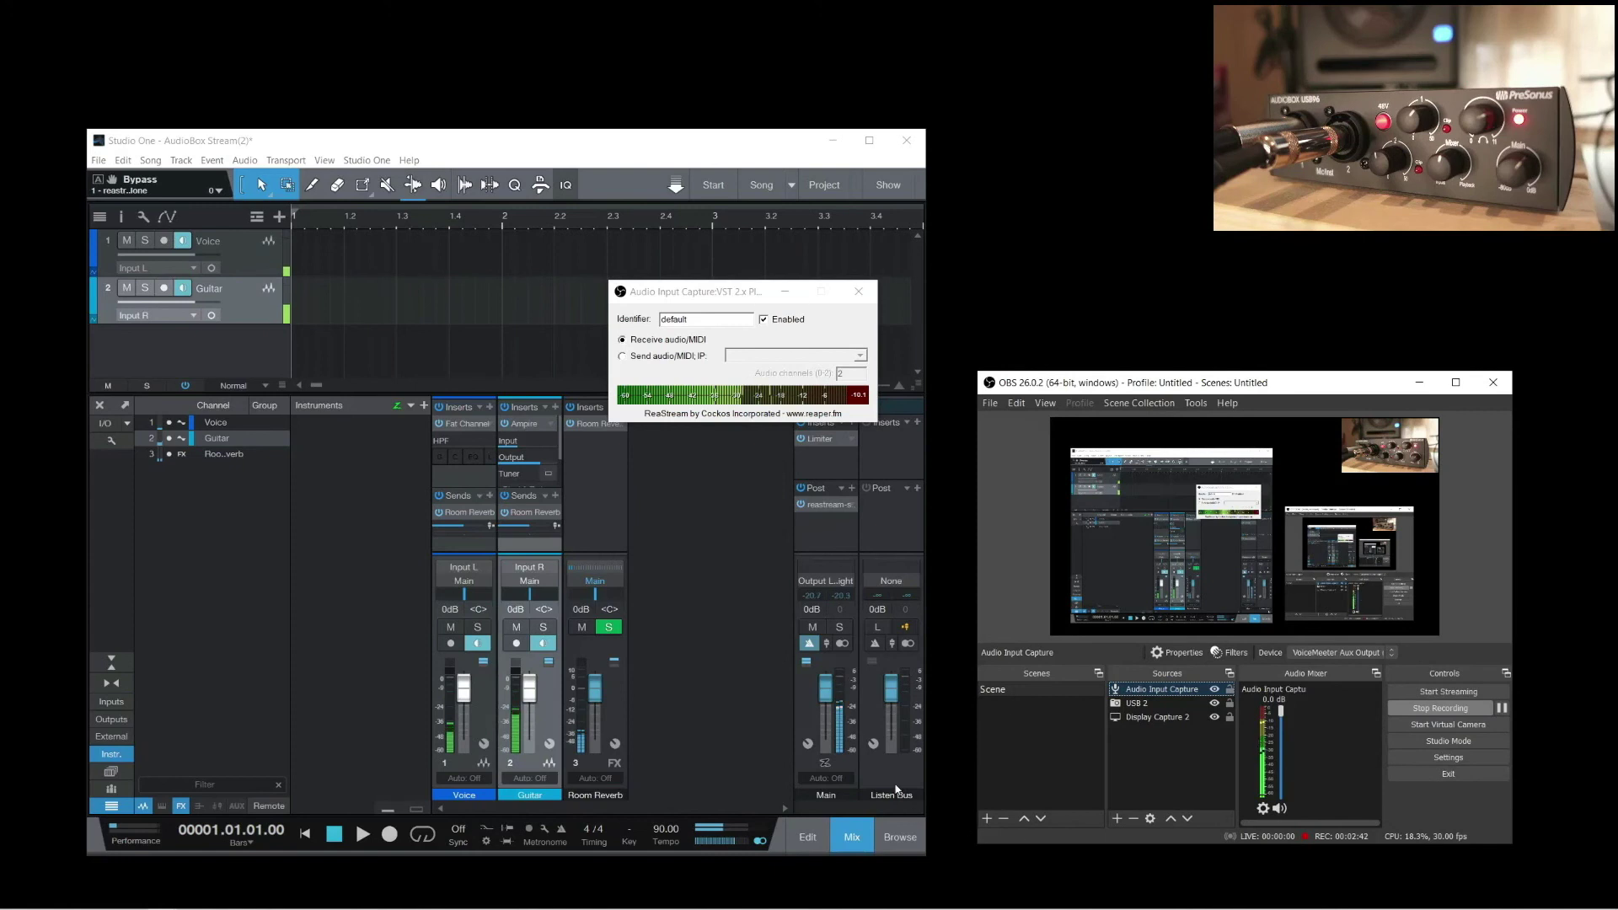
{"action": "mouse_move", "coordinate": [826, 686]}
{"action": "left_mouse_down"}
{"action": "mouse_move", "coordinate": [825, 738]}
{"action": "mouse_move", "coordinate": [830, 686]}
{"action": "left_mouse_up"}
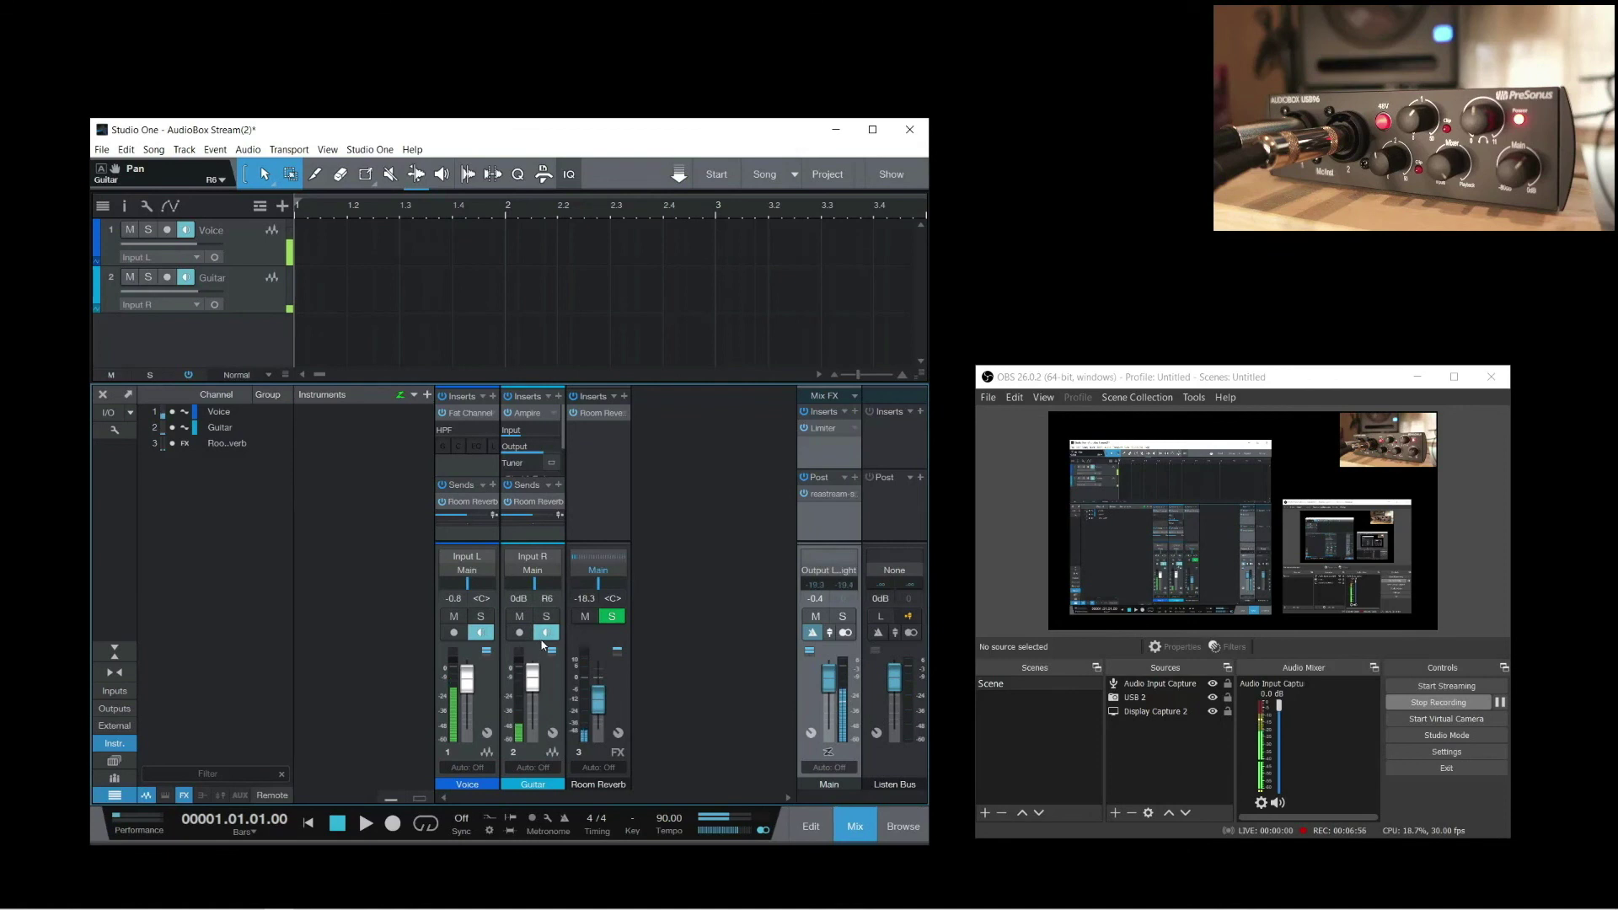
{"action": "scroll", "coordinate": [532, 593], "scroll_direction": "down", "scroll_amount": 10}
{"action": "scroll", "coordinate": [532, 595], "scroll_direction": "up", "scroll_amount": 15}
{"action": "scroll", "coordinate": [540, 598], "scroll_direction": "down", "scroll_amount": 15}
{"action": "scroll", "coordinate": [531, 600], "scroll_direction": "up", "scroll_amount": 7}
{"action": "scroll", "coordinate": [535, 608], "scroll_direction": "up", "scroll_amount": 2}
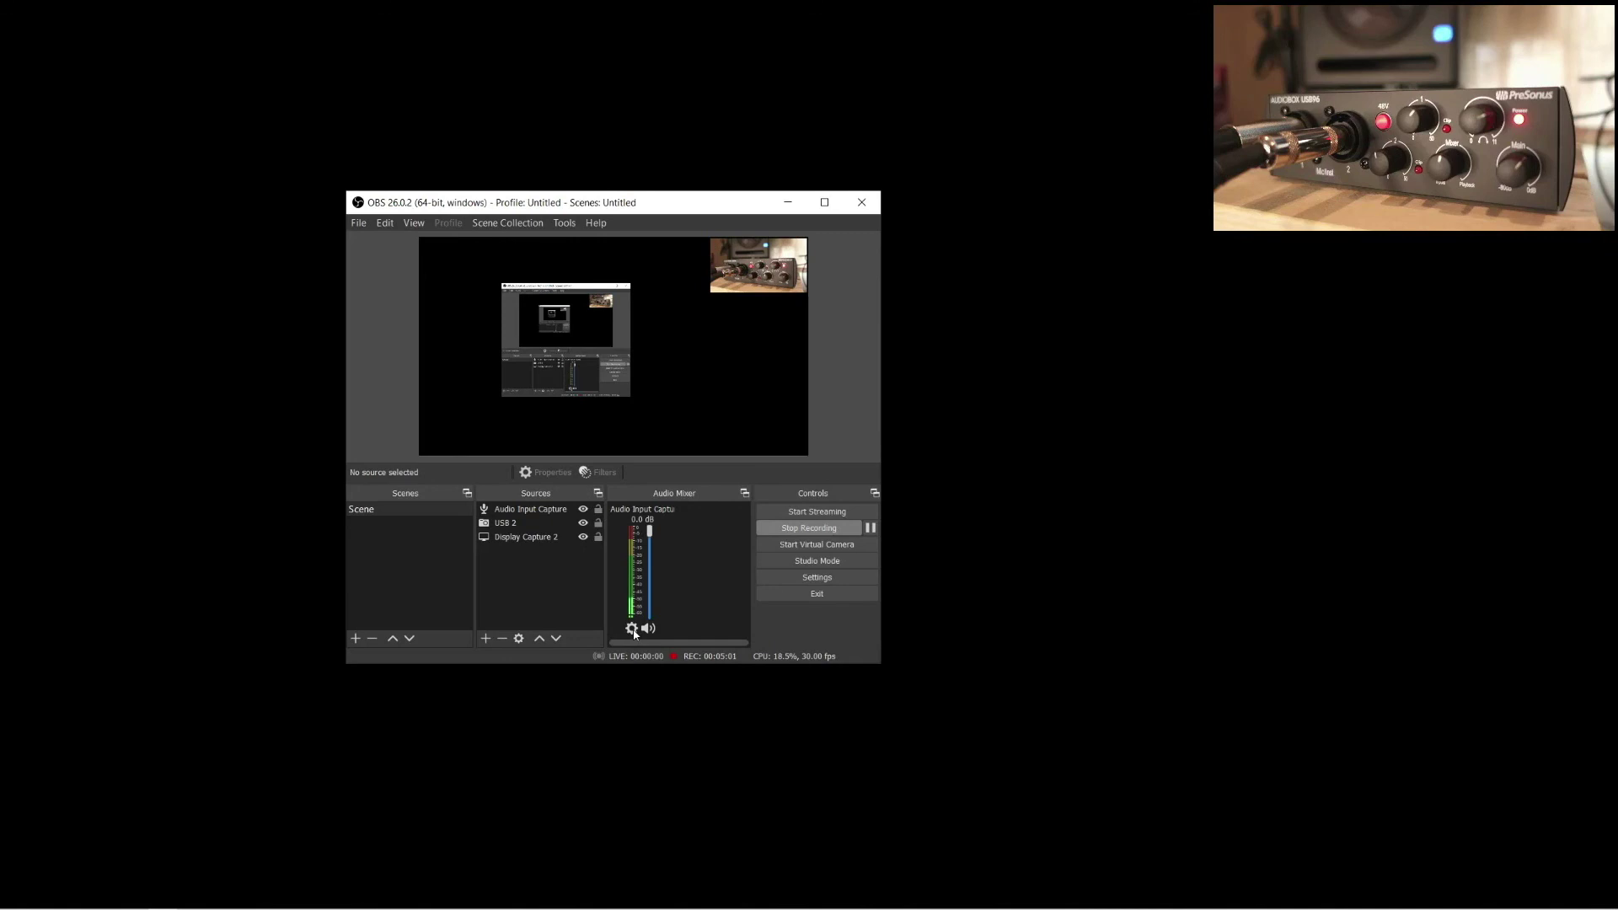
Enter a 120 ms Sync Offset for Audio Input Capture in Advanced Audio Properties
{"action": "left_click", "coordinate": [631, 628]}
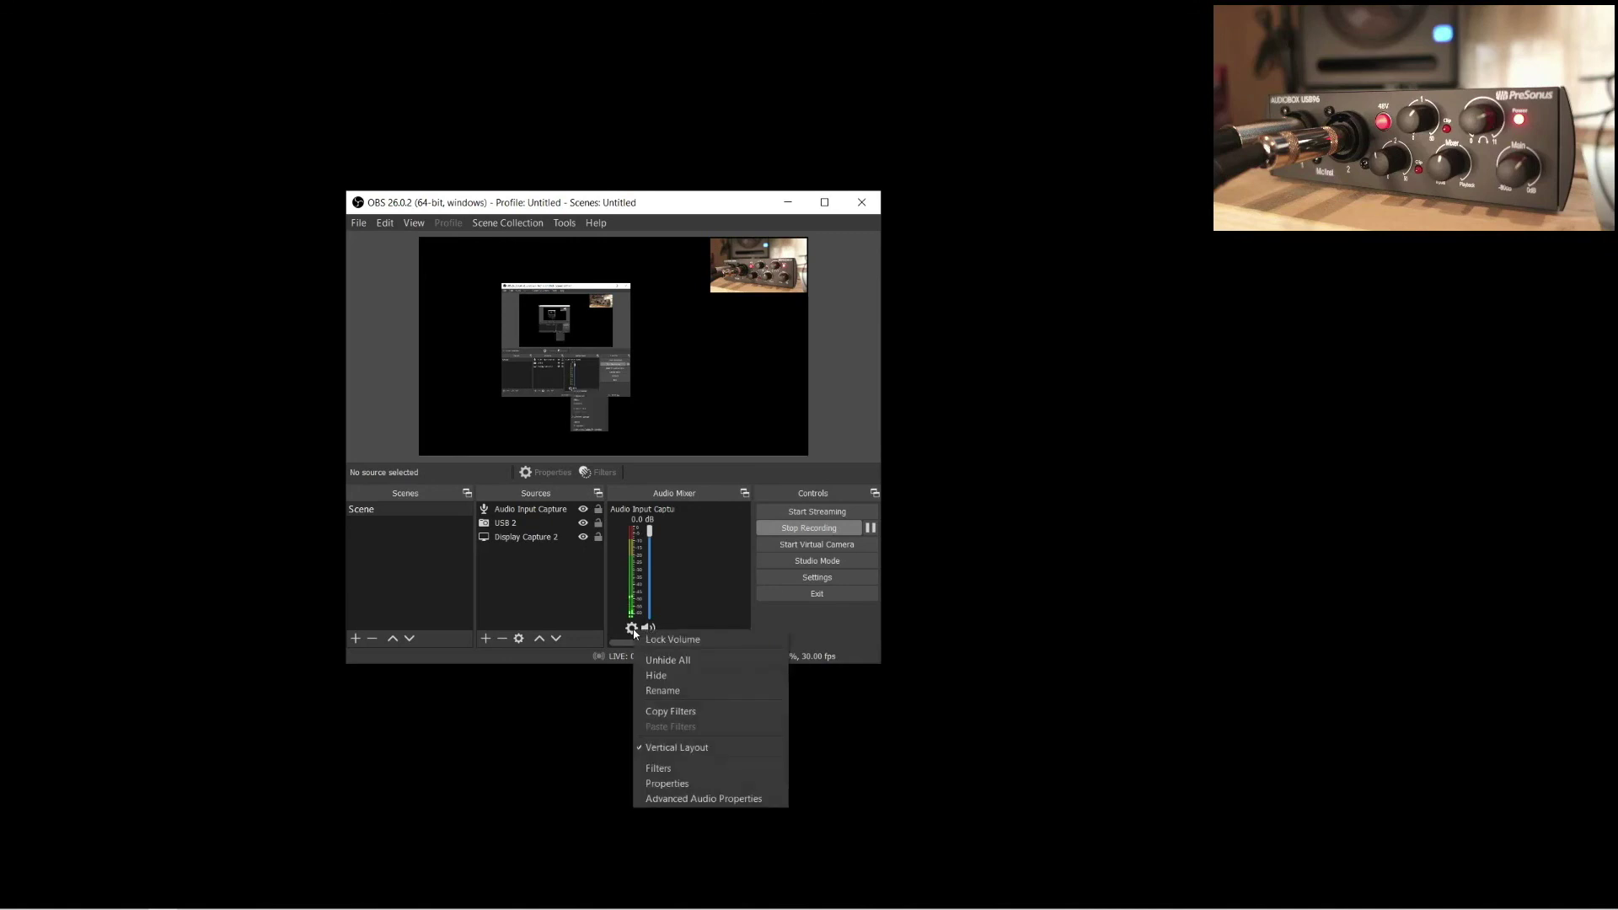
{"action": "left_click", "coordinate": [660, 799]}
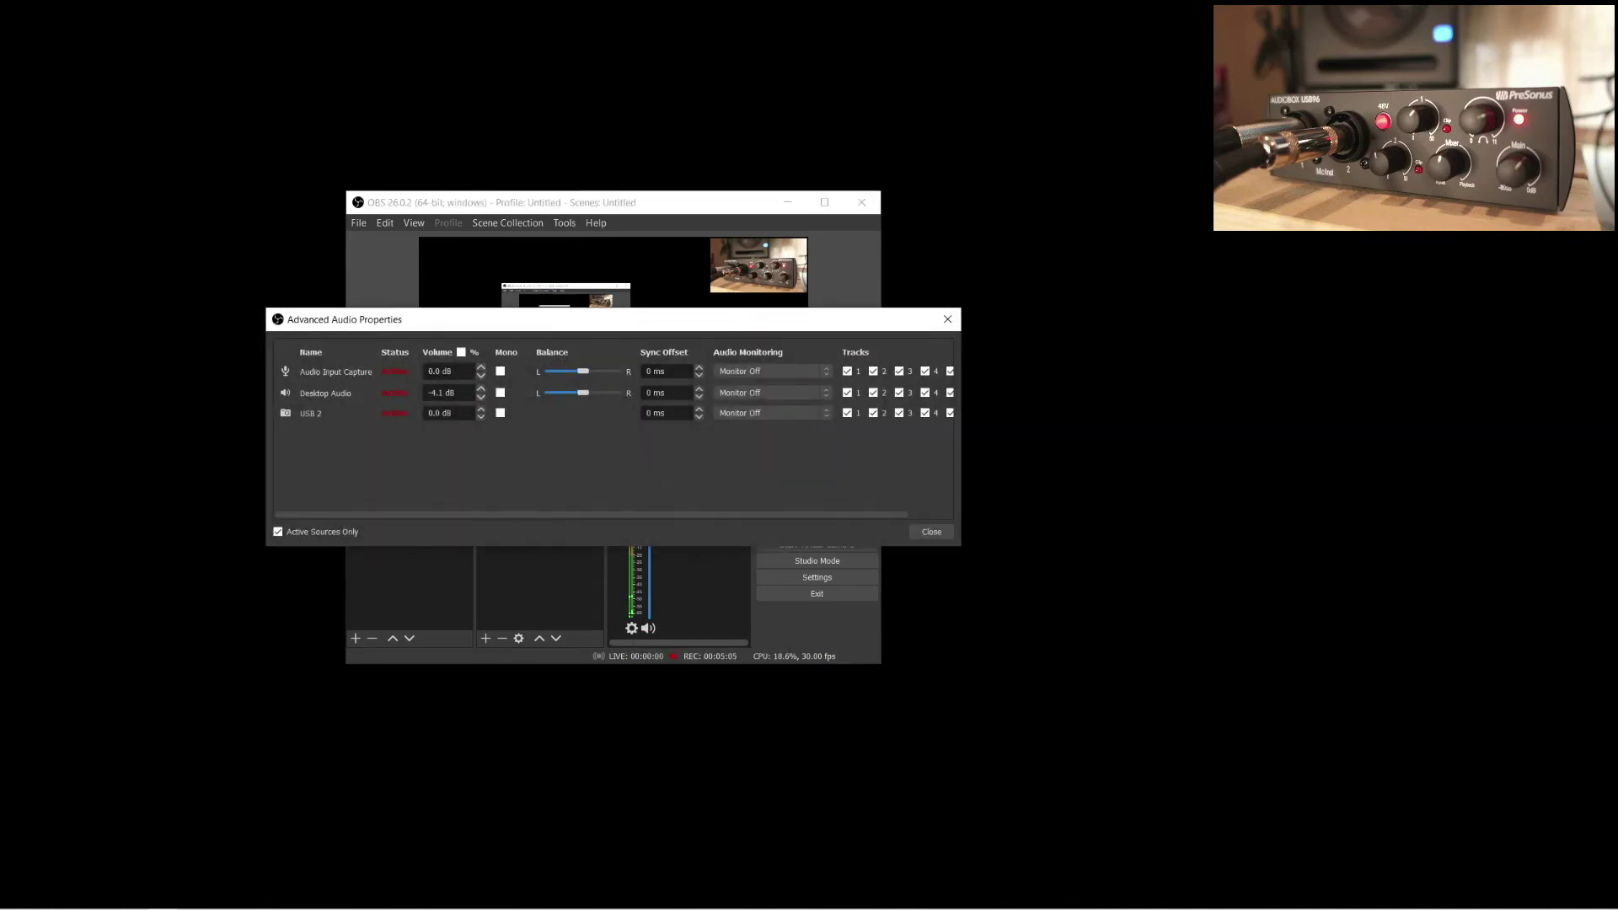
{"action": "type", "text": "120"}
{"action": "key", "text": "Escape"}
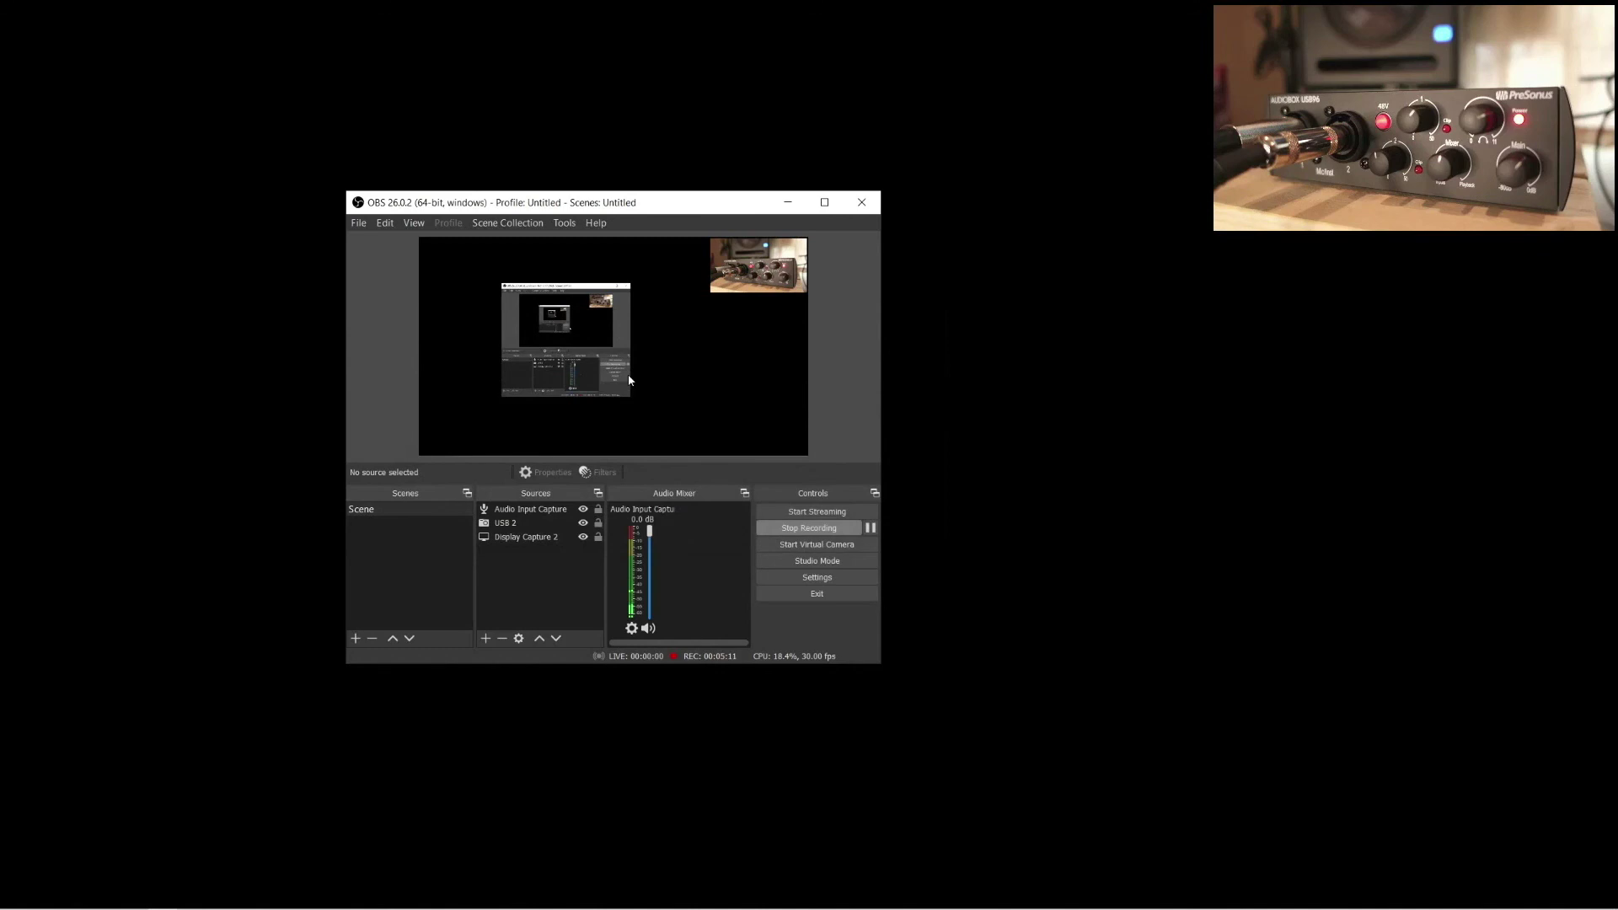